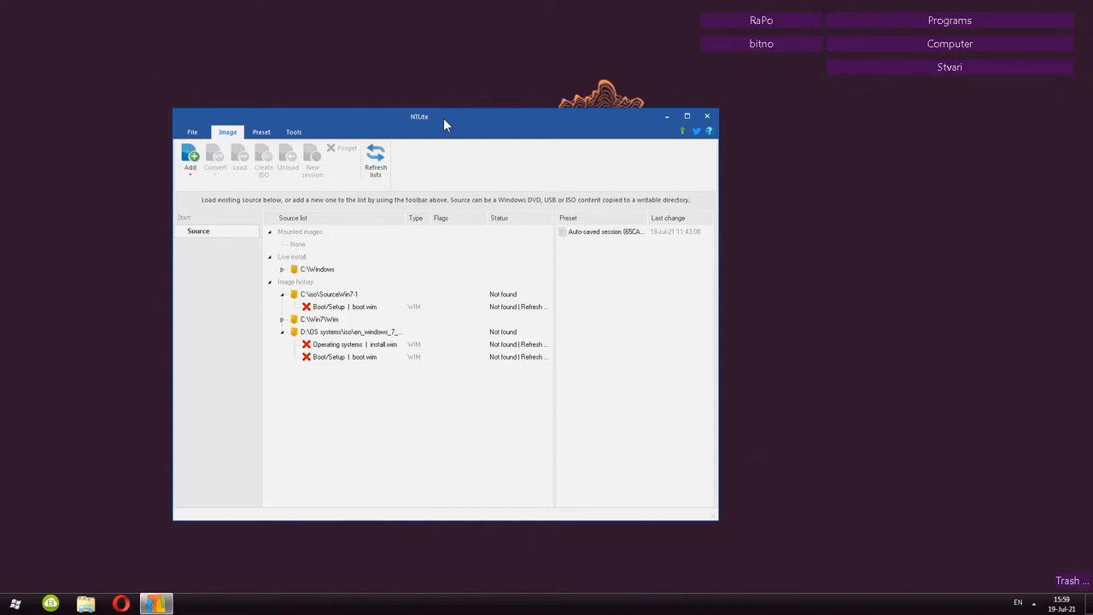
# Inspect the Windows 7 Ultimate ISO and the win7ultisoextracted folder in D:\OS systems\iso, and close the file window
pyautogui.moveTo(443, 120); pyautogui.dragTo(463, 118)
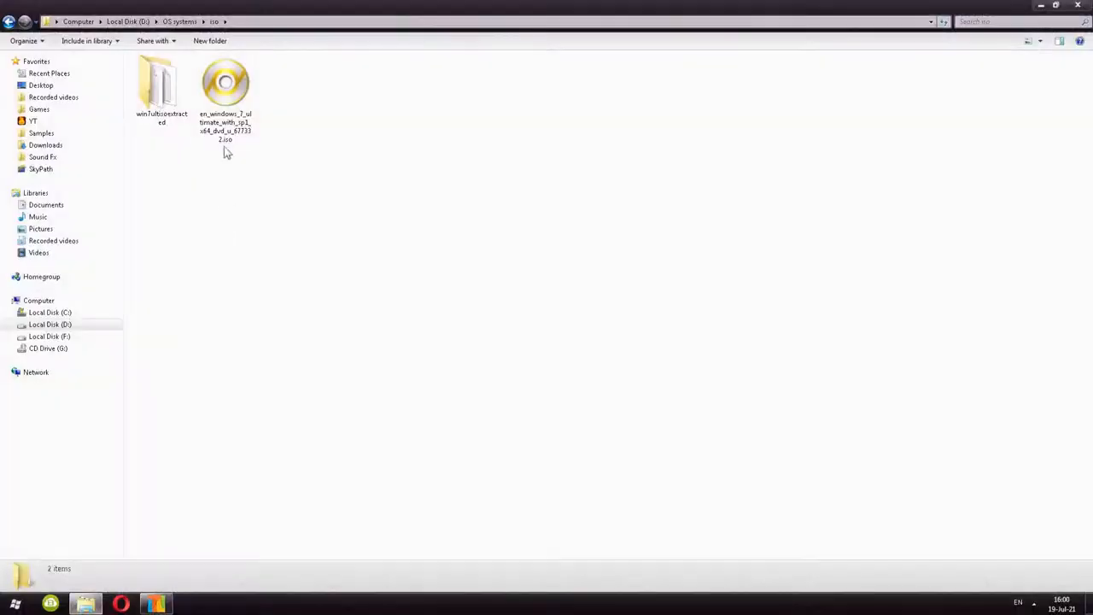
pyautogui.click(225, 128)
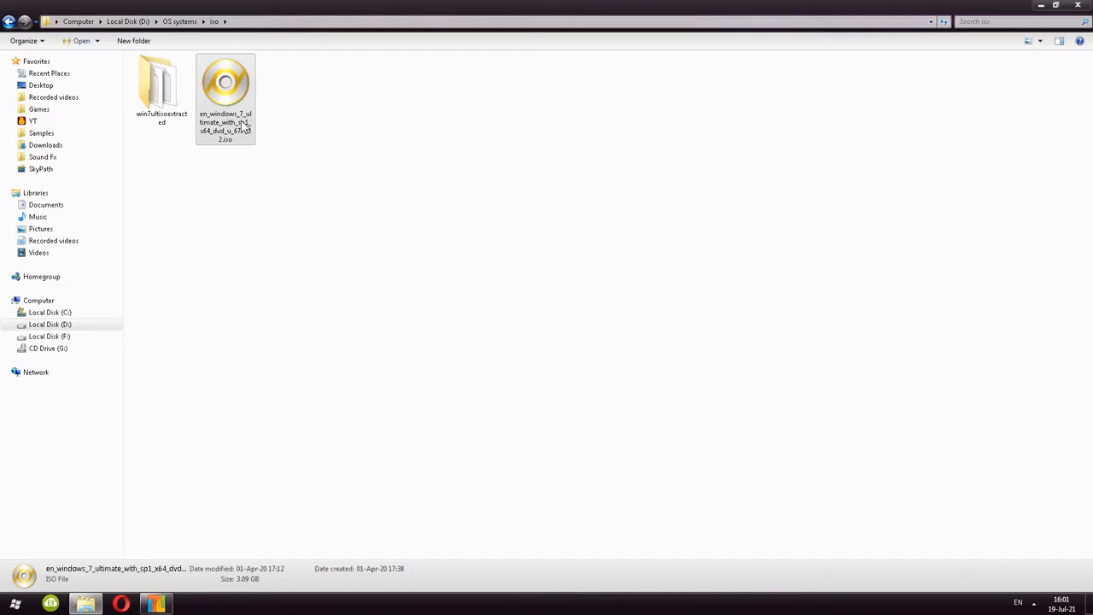
pyautogui.click(171, 90)
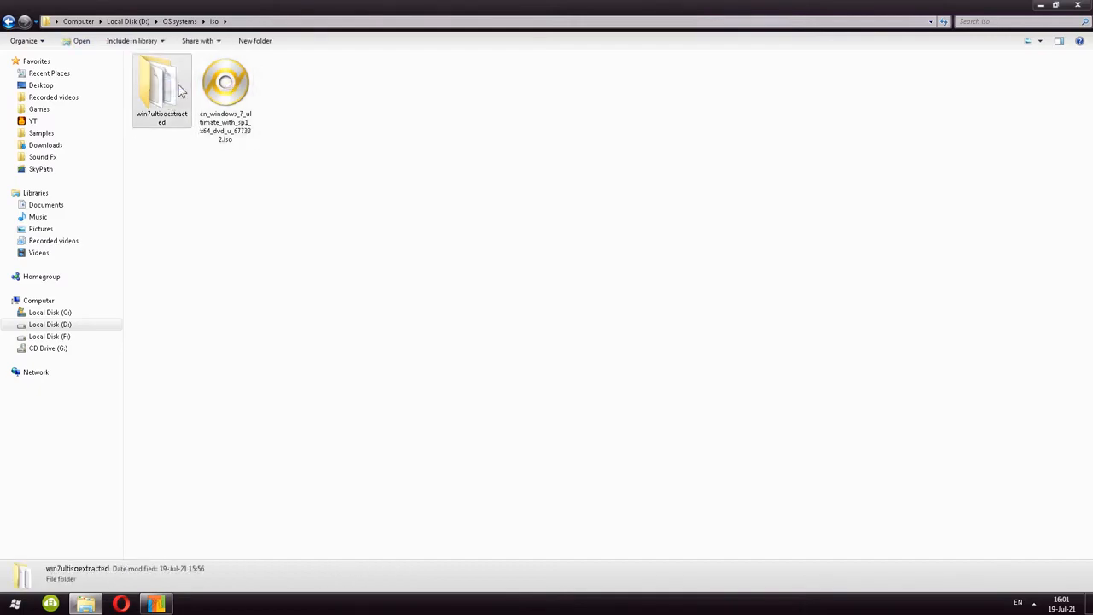
pyautogui.rightClick(199, 56)
pyautogui.click(179, 161)
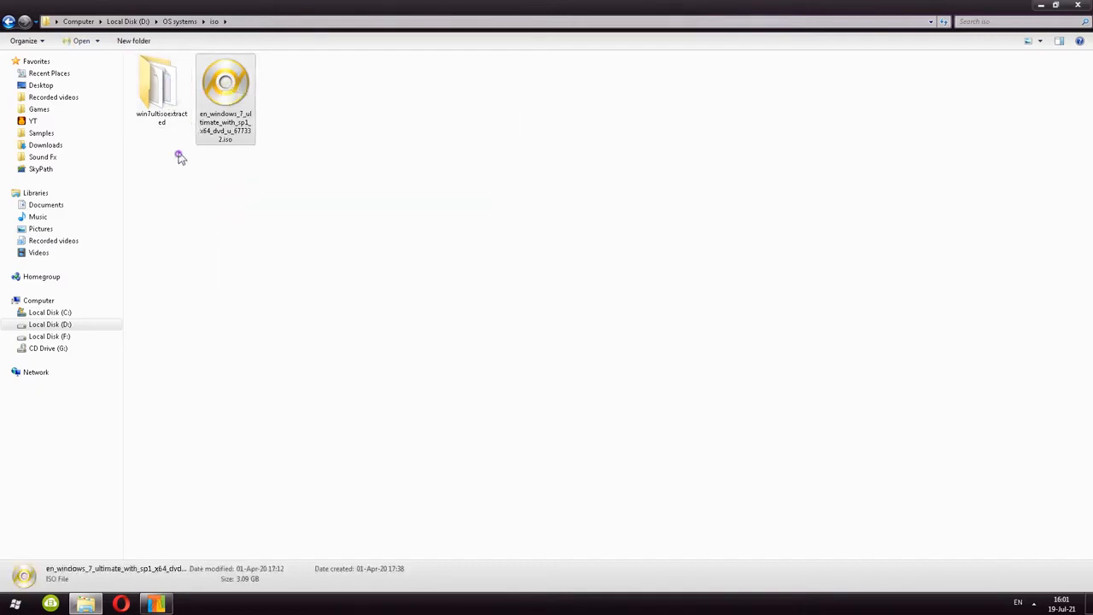
pyautogui.click(145, 124)
pyautogui.press('Return')
pyautogui.moveTo(192, 177); pyautogui.dragTo(790, 58)
pyautogui.click(458, 300)
pyautogui.click(1077, 5)
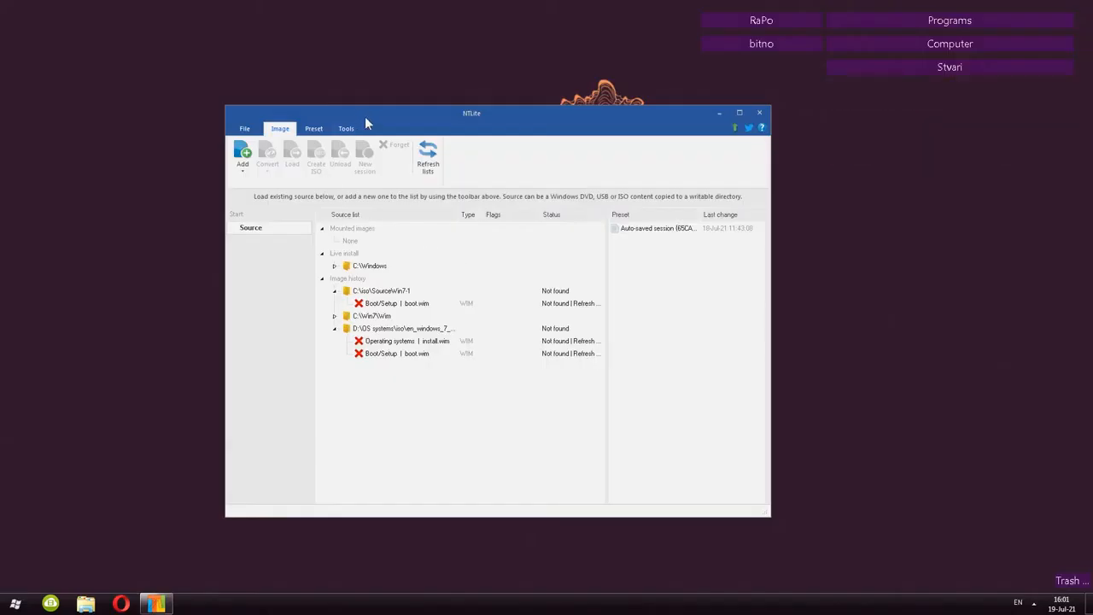
# Add the image directory win7ultisoextracted from D:\OS systems\iso to the source list
pyautogui.click(245, 175)
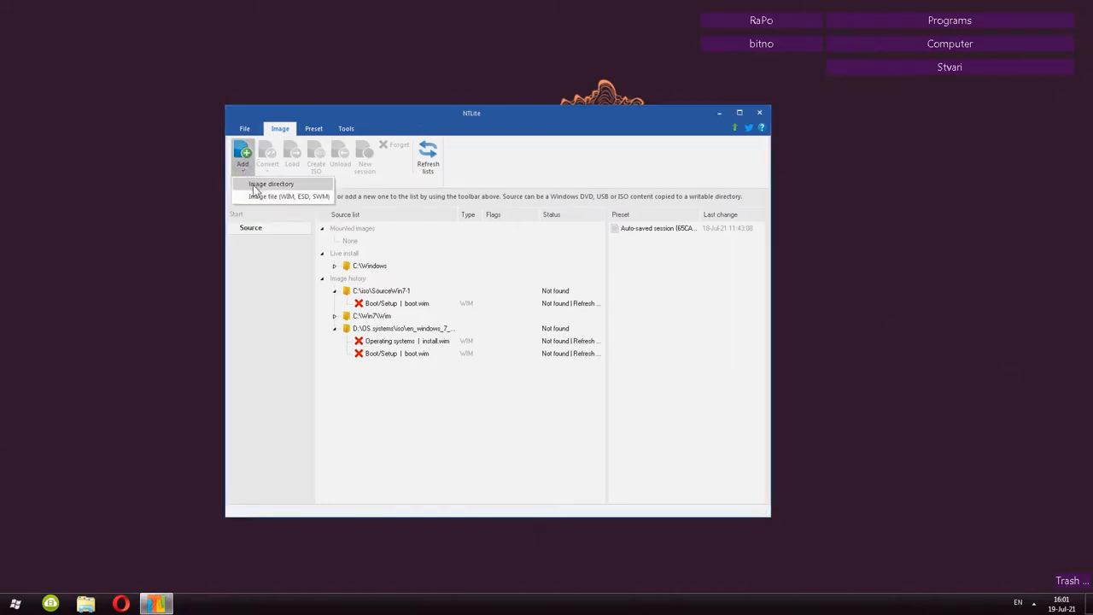
pyautogui.click(283, 184)
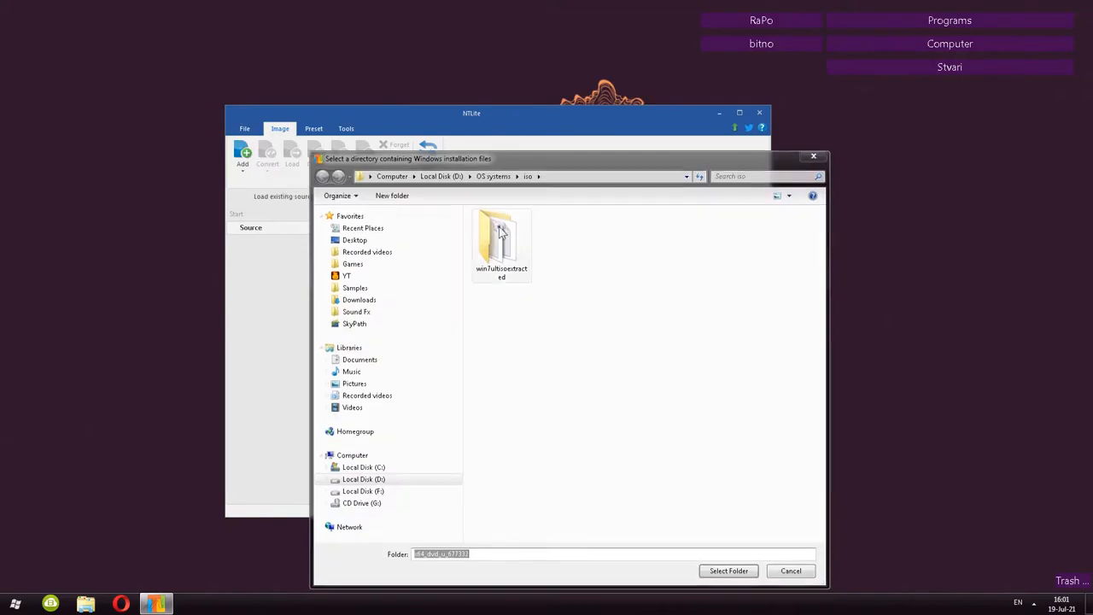
pyautogui.click(491, 278)
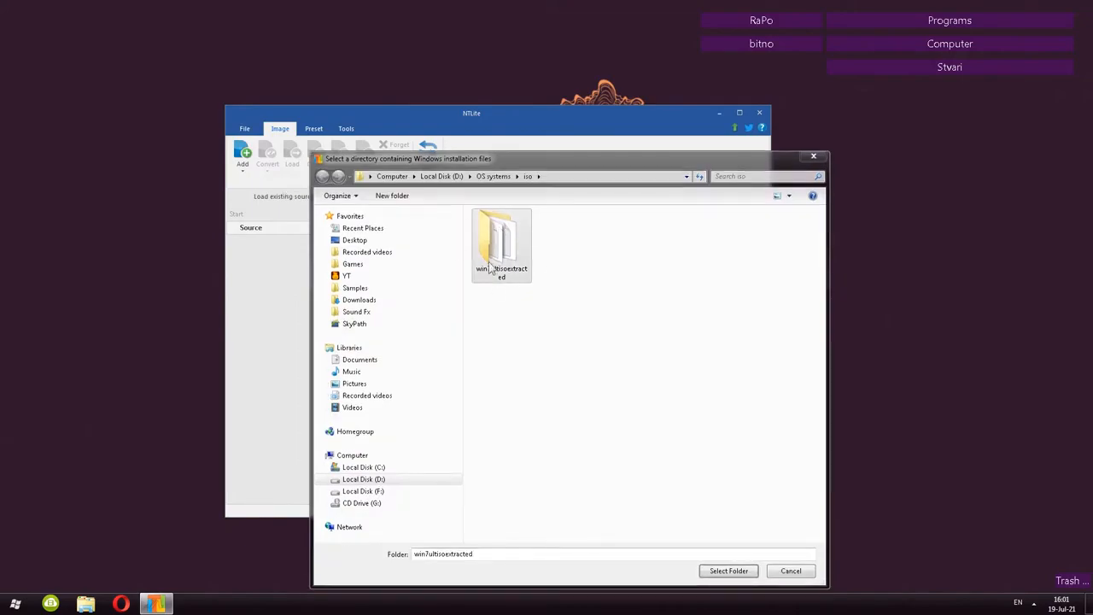
pyautogui.doubleClick(507, 247)
pyautogui.click(729, 570)
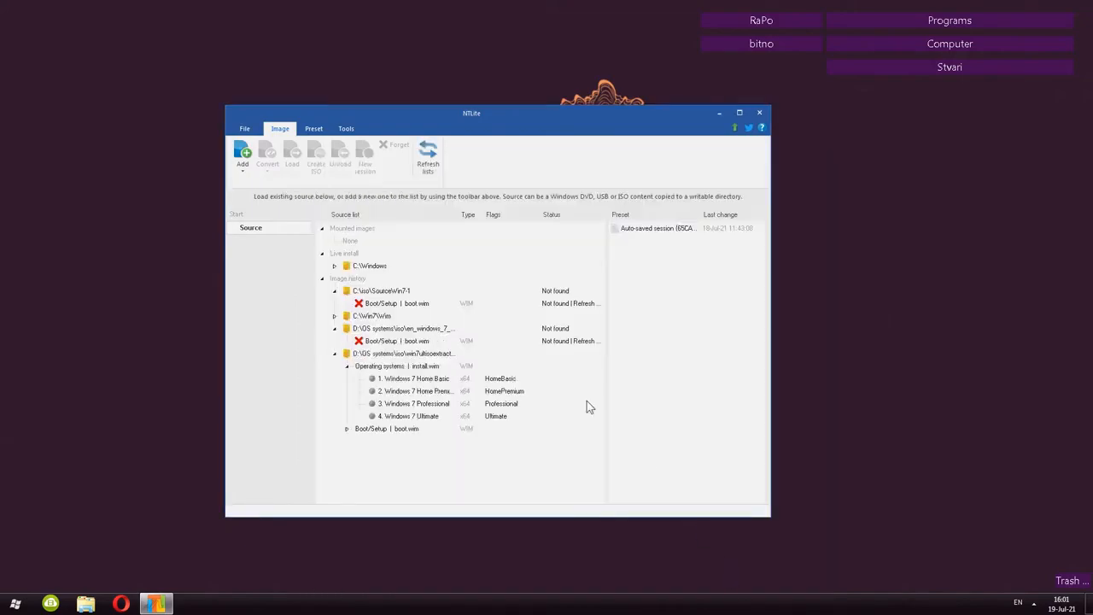
# Load the Windows 7 Ultimate edition from install.wim of the newly added win7ultisoextracted source
pyautogui.click(366, 354)
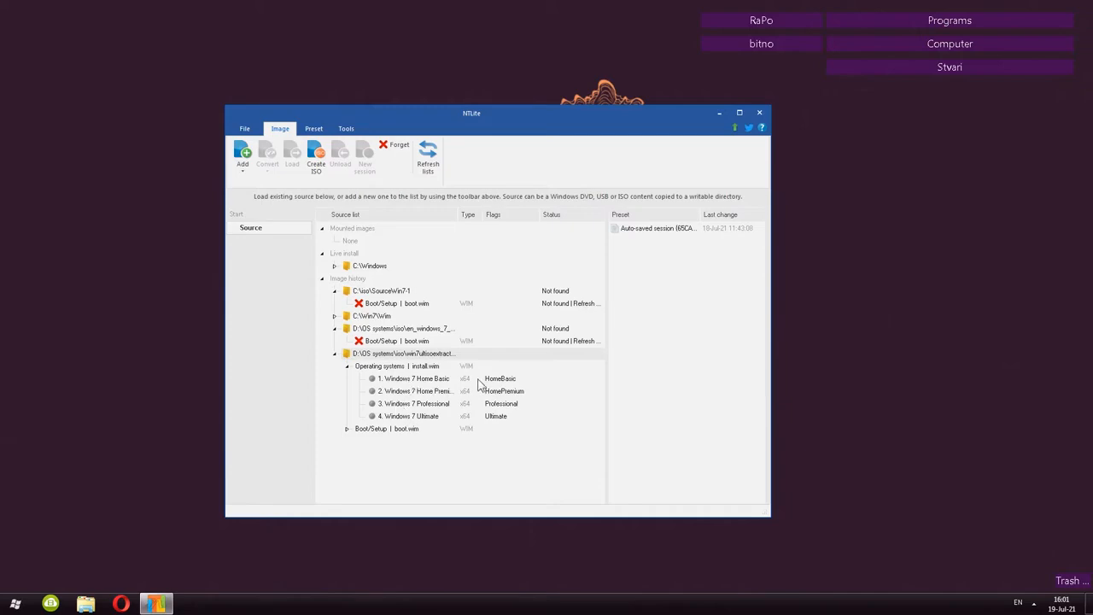
pyautogui.click(510, 384)
pyautogui.click(500, 391)
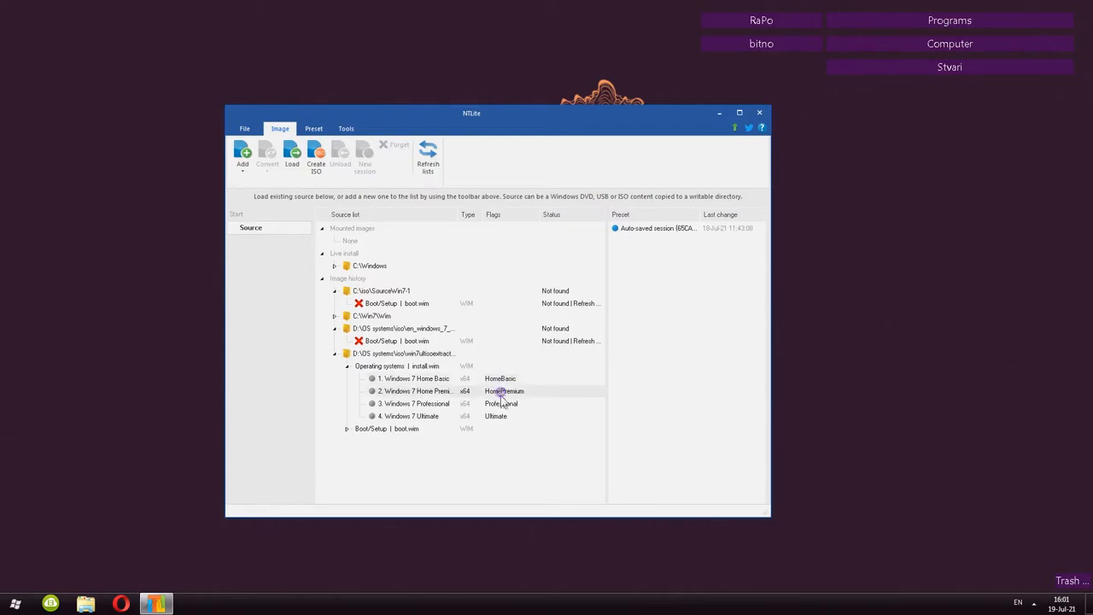
pyautogui.click(501, 403)
pyautogui.click(418, 418)
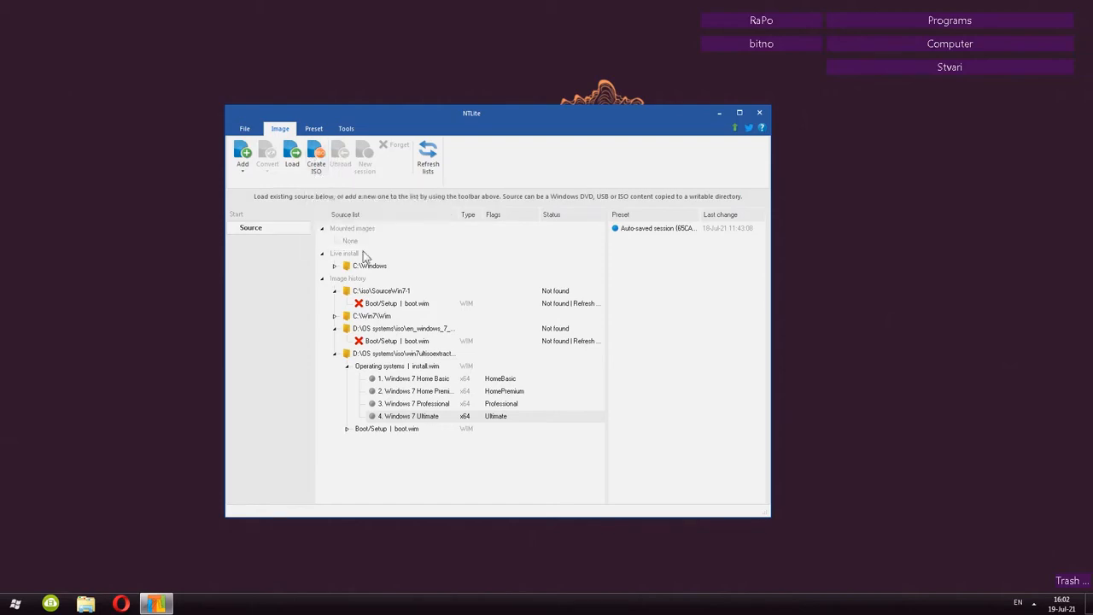
pyautogui.click(290, 158)
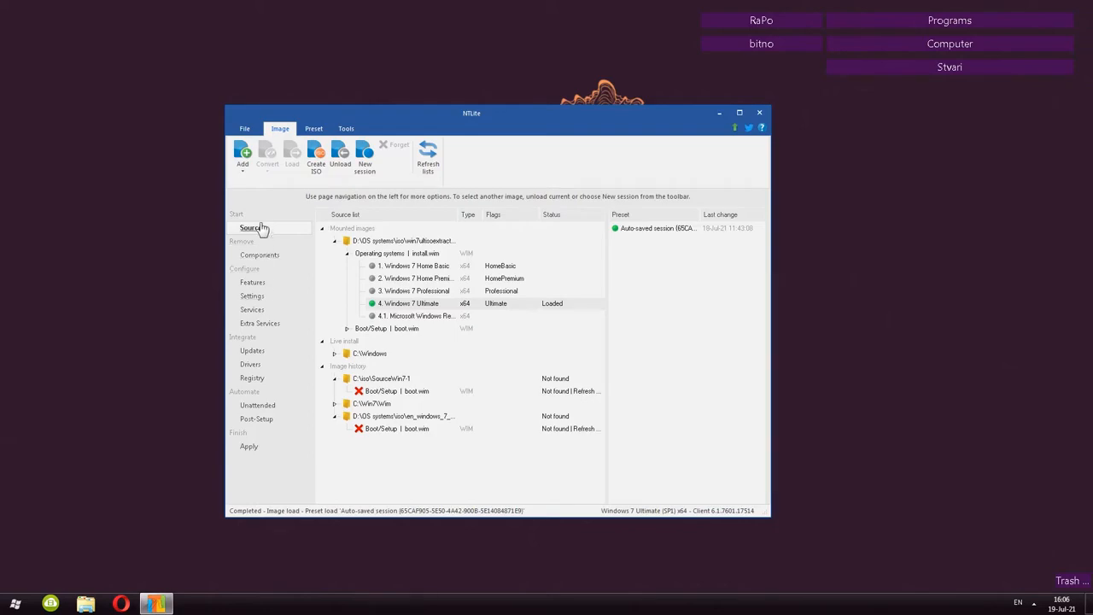
# Examine the removable components listed under Drivers, Hardware support, ISO image and Network
pyautogui.click(260, 256)
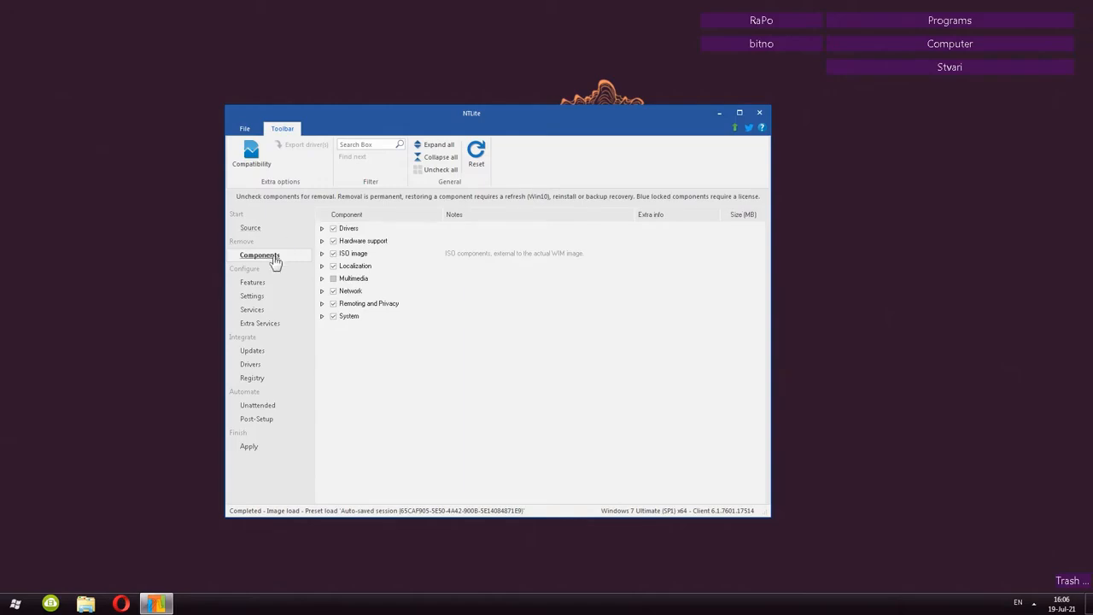
pyautogui.click(322, 229)
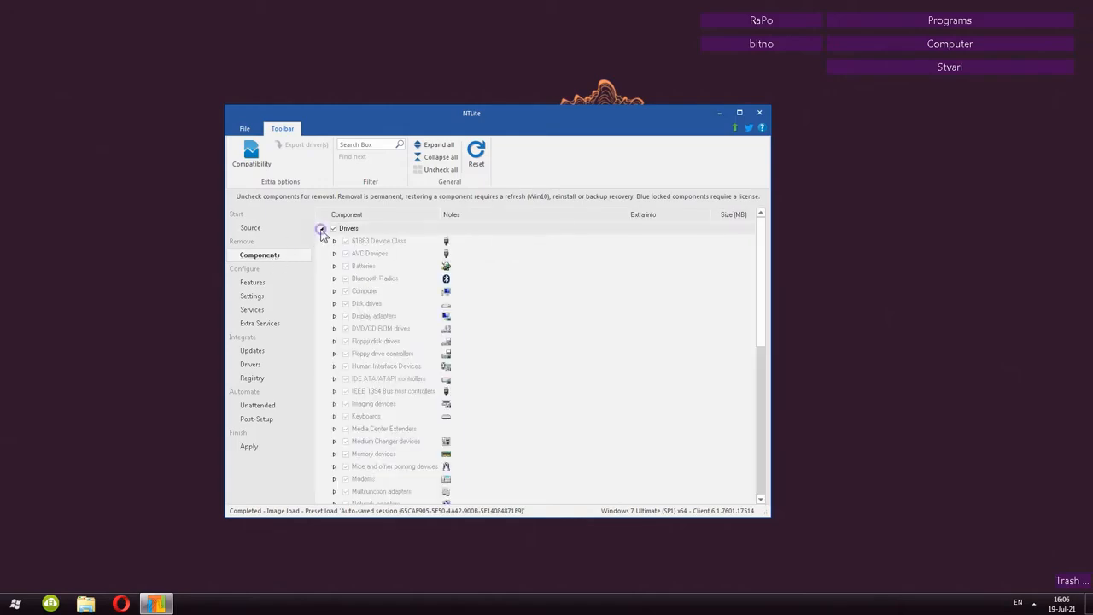
pyautogui.click(322, 228)
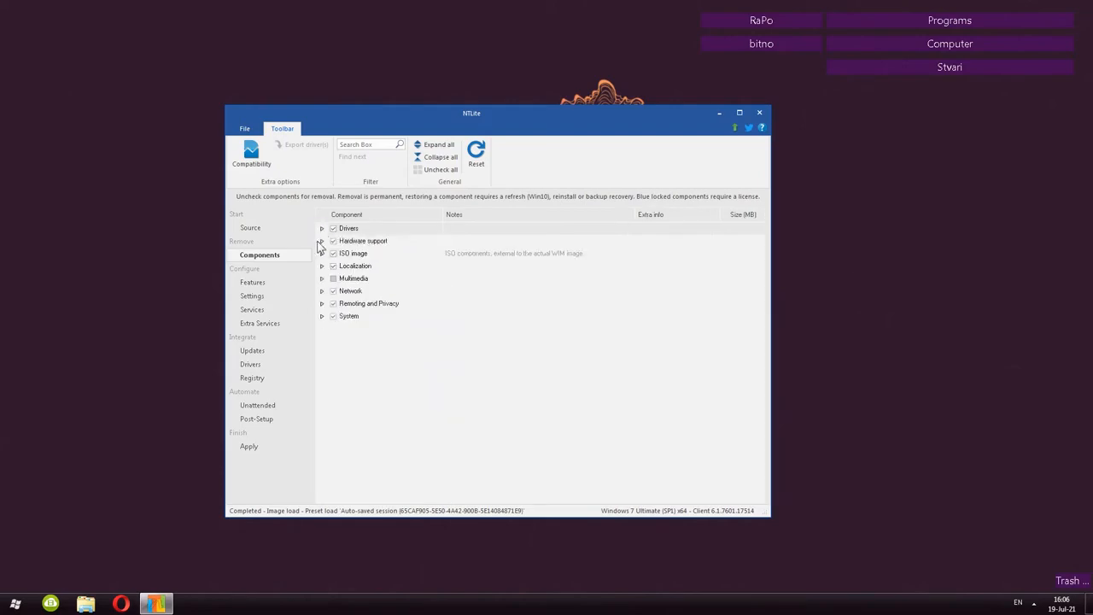
pyautogui.click(322, 241)
pyautogui.click(322, 240)
pyautogui.click(322, 253)
pyautogui.click(322, 253)
pyautogui.click(322, 291)
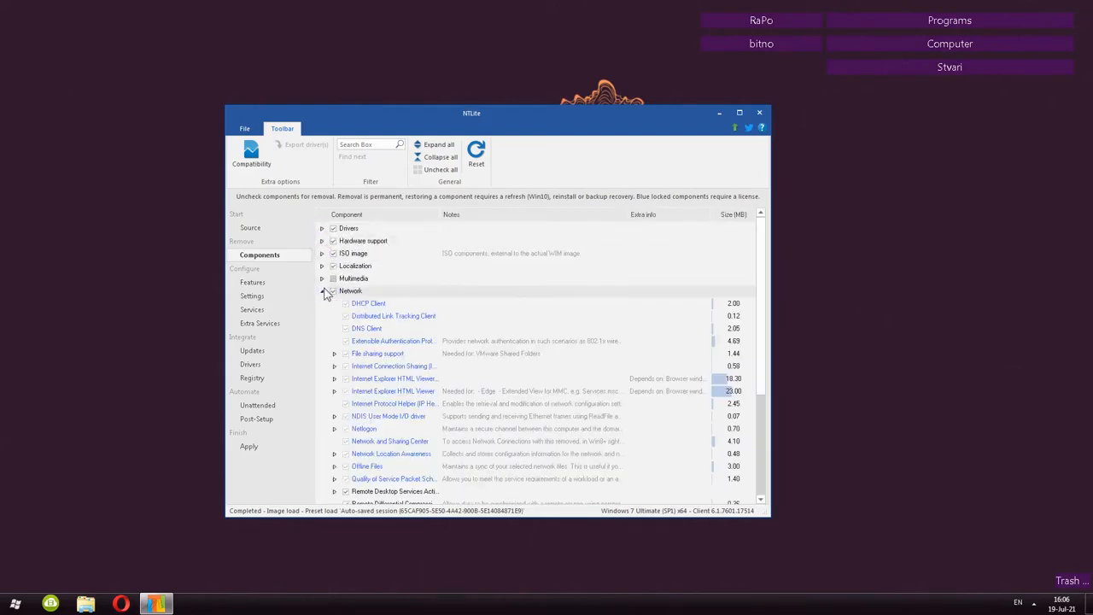
pyautogui.click(323, 291)
# Examine the Localization and Multimedia components and try to uncheck Sample media for removal
pyautogui.click(322, 265)
pyautogui.click(322, 265)
pyautogui.click(322, 278)
pyautogui.scroll(-3, 384, 290)
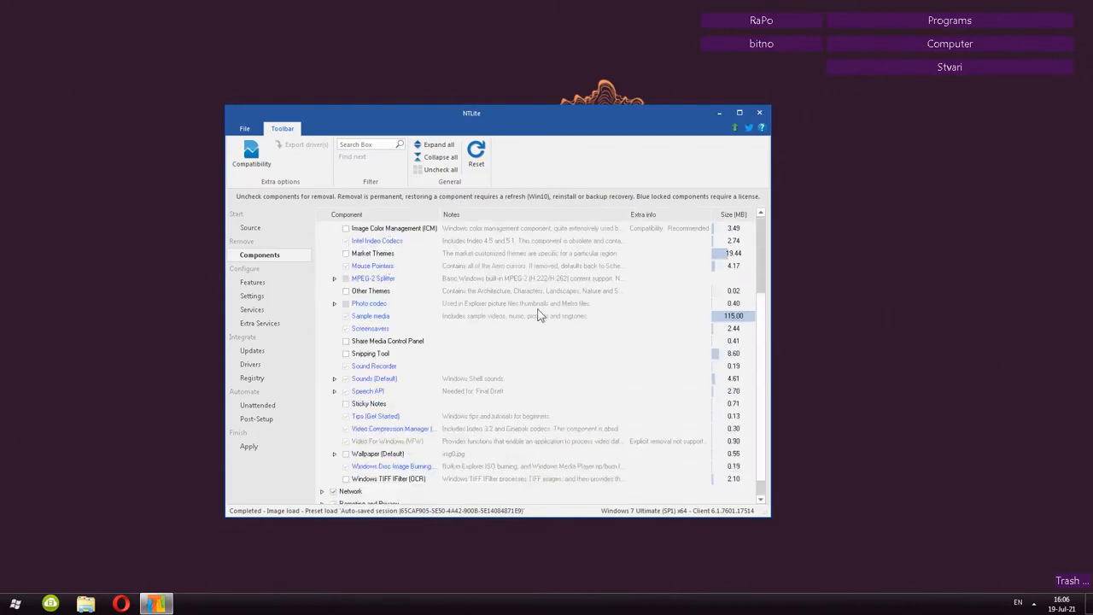
pyautogui.click(730, 318)
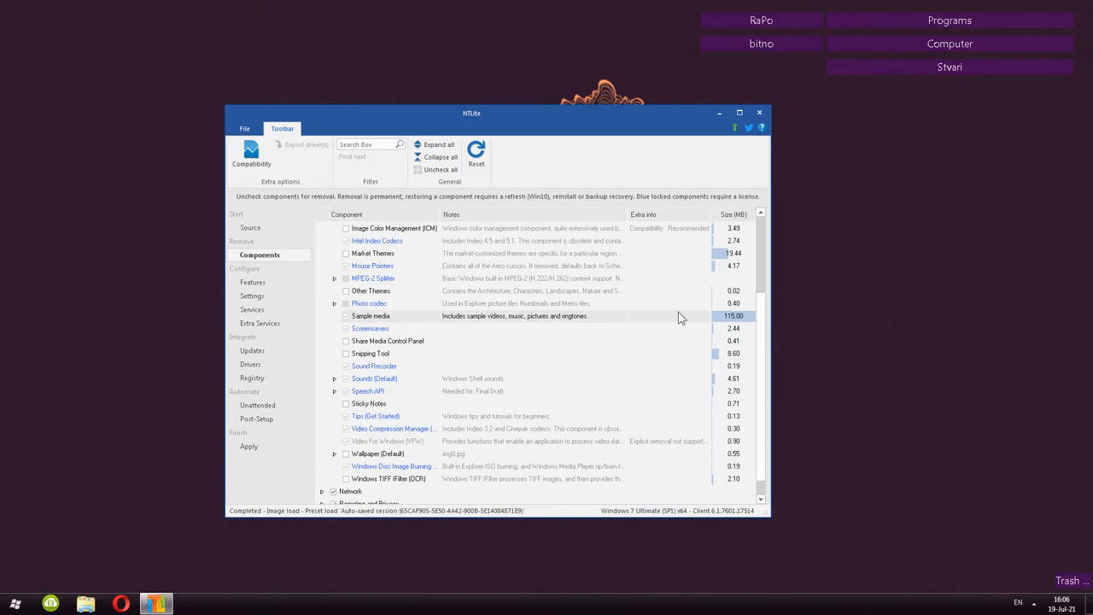
pyautogui.click(346, 315)
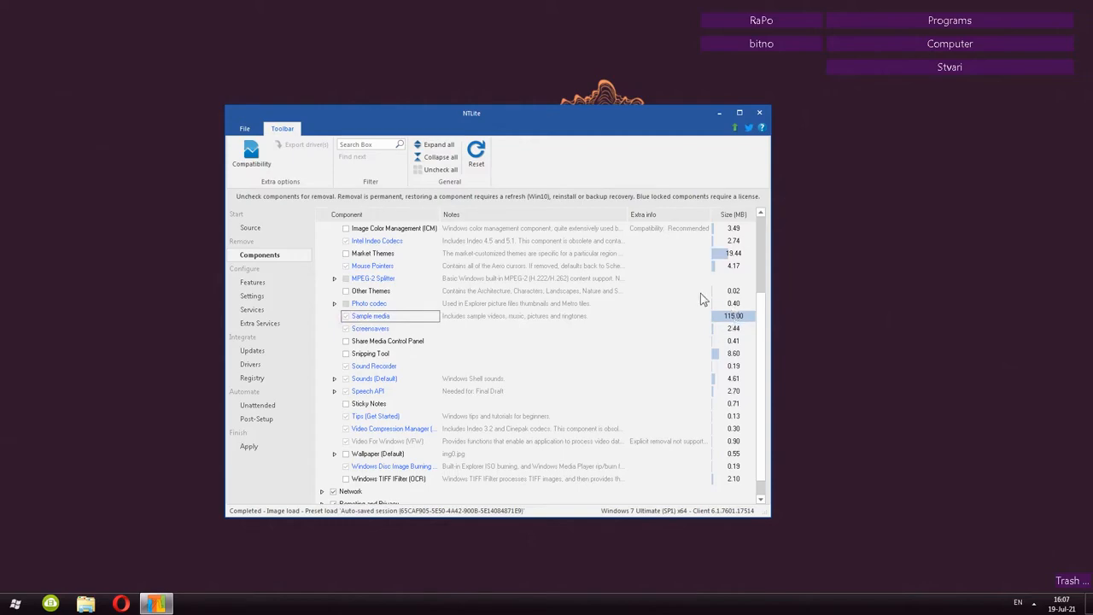
pyautogui.scroll(3, 409, 307)
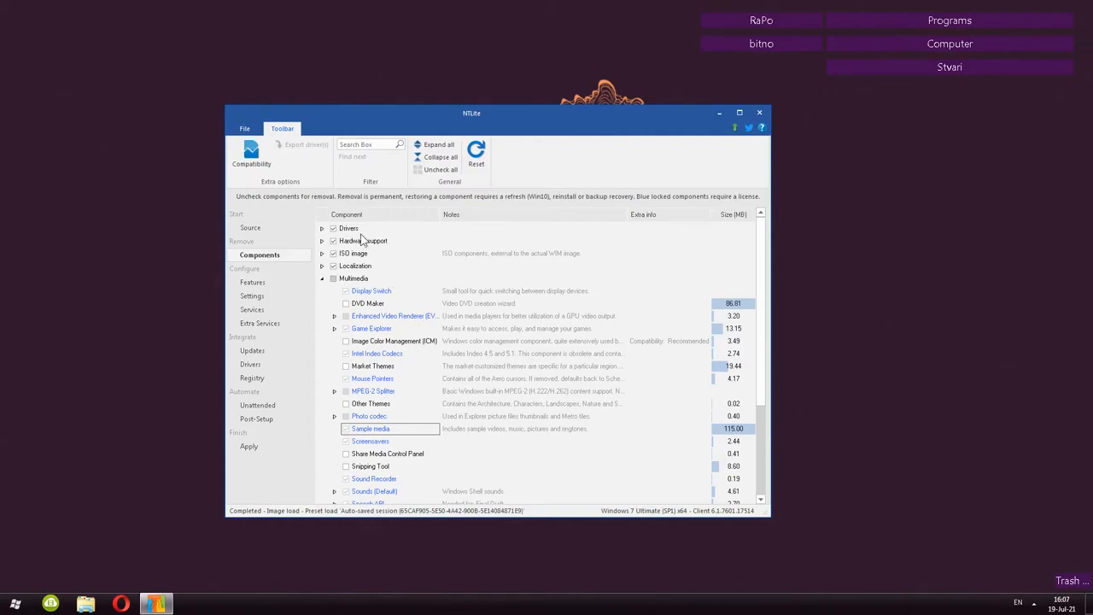
pyautogui.click(322, 279)
# Review the components in the Network category and in the Remoting and Privacy category
pyautogui.click(323, 291)
pyautogui.scroll(-3, 455, 330)
pyautogui.scroll(-1, 453, 330)
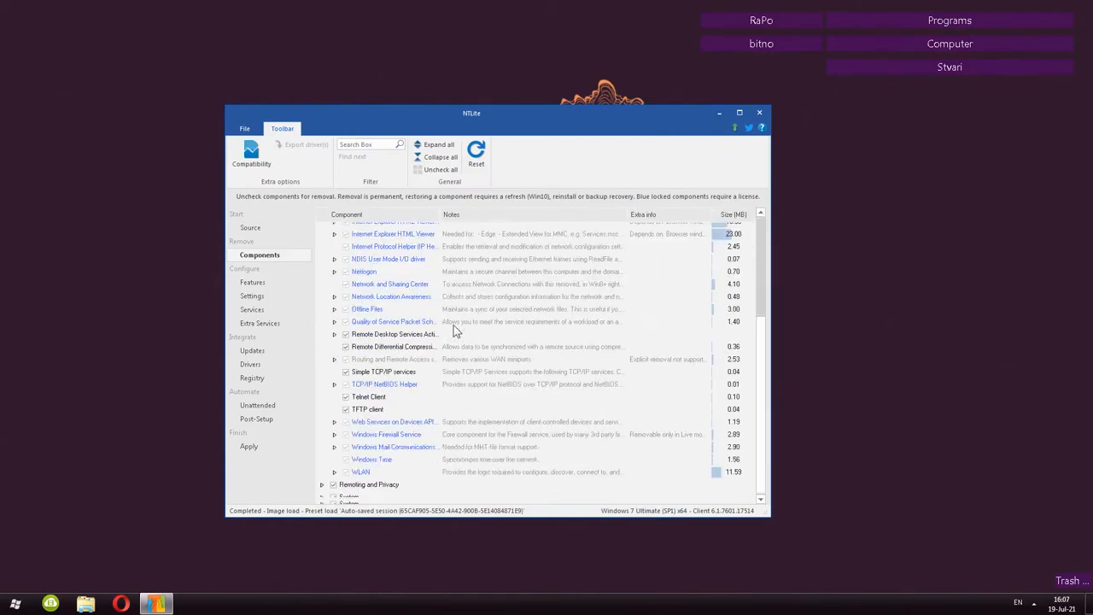
pyautogui.scroll(4, 443, 298)
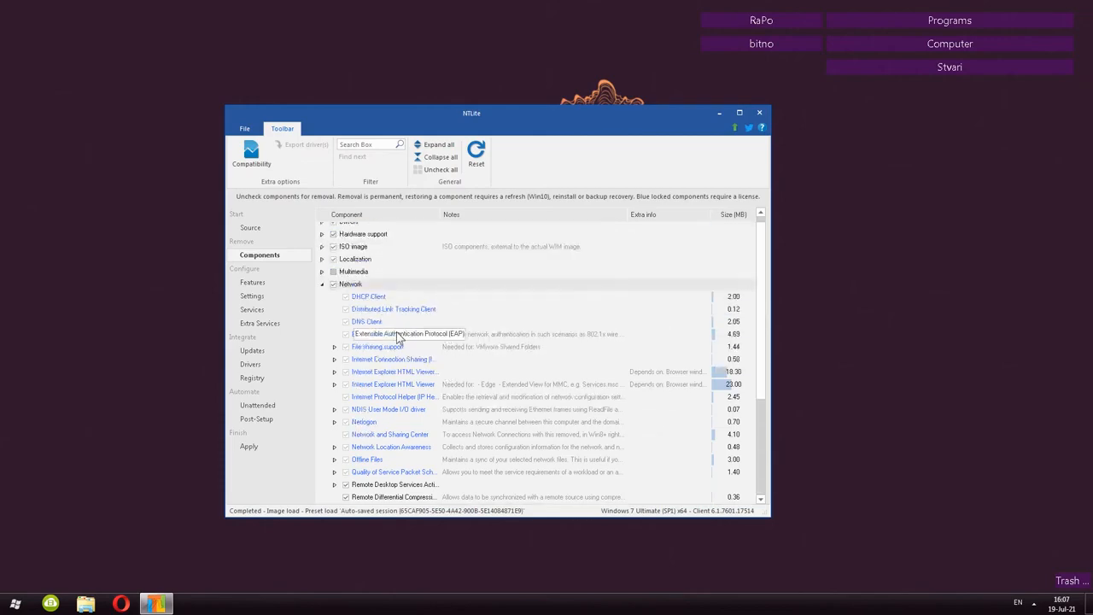
pyautogui.scroll(-4, 367, 307)
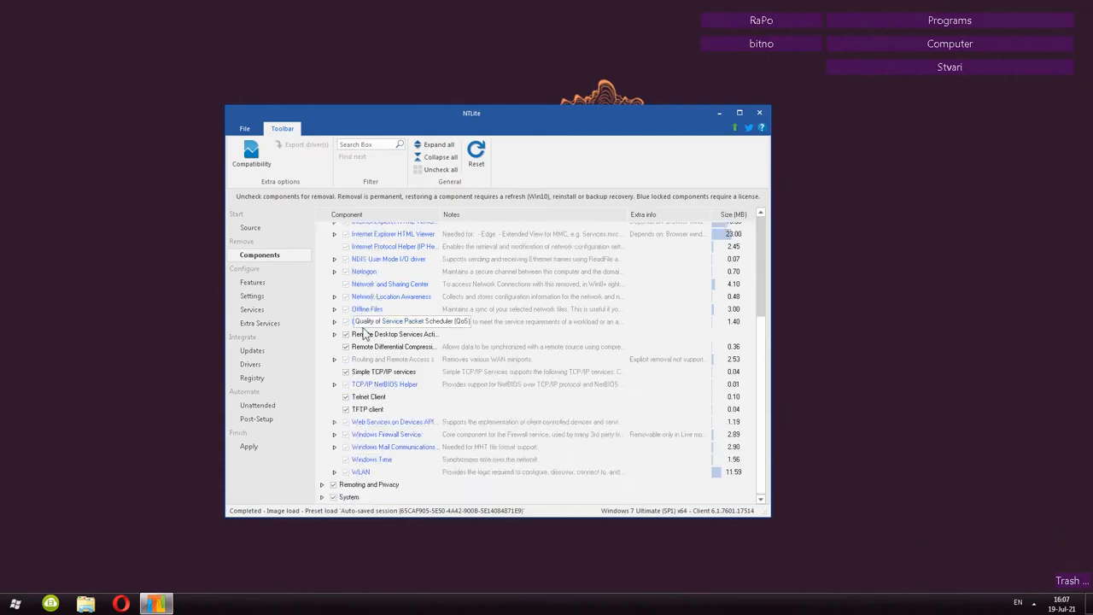
pyautogui.scroll(5, 337, 318)
pyautogui.click(322, 291)
pyautogui.click(322, 304)
pyautogui.scroll(-1, 380, 342)
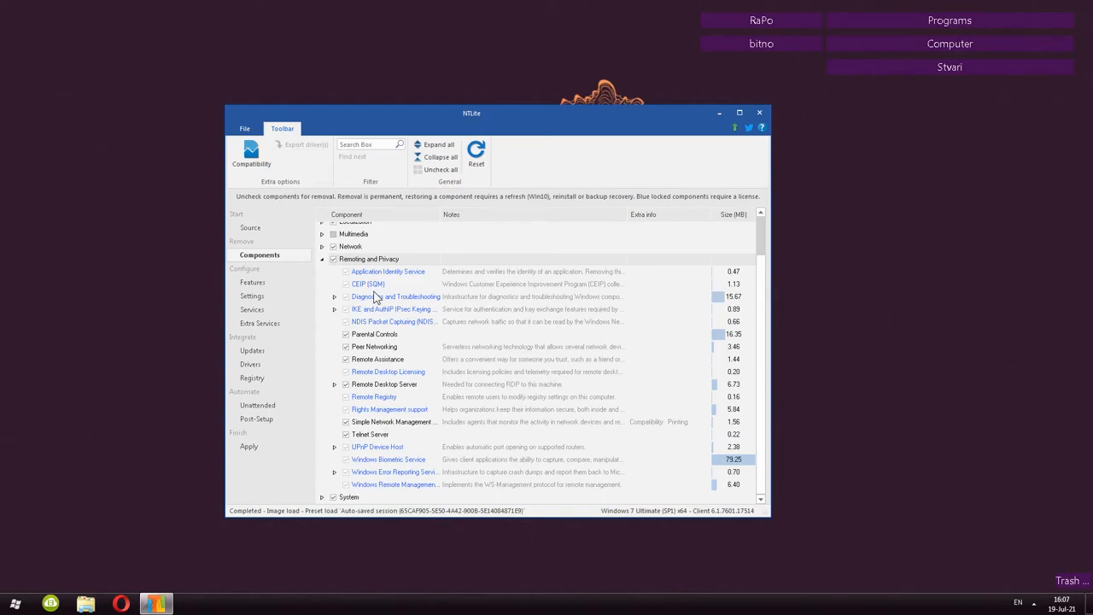
pyautogui.click(322, 258)
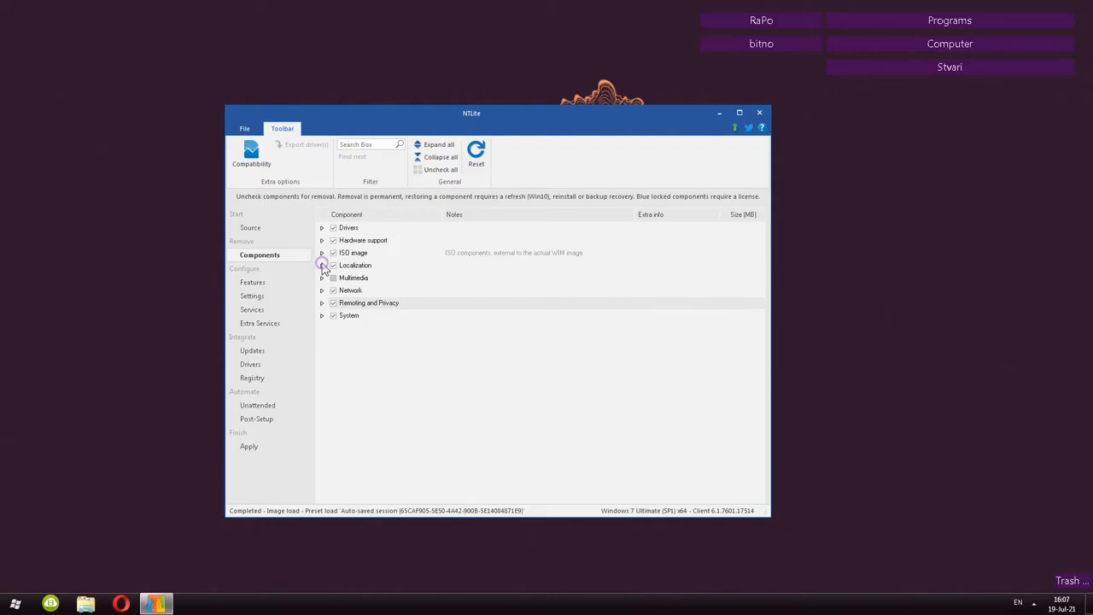
# Browse the components in the System category
pyautogui.click(322, 315)
pyautogui.scroll(-5, 324, 318)
pyautogui.scroll(4, 350, 324)
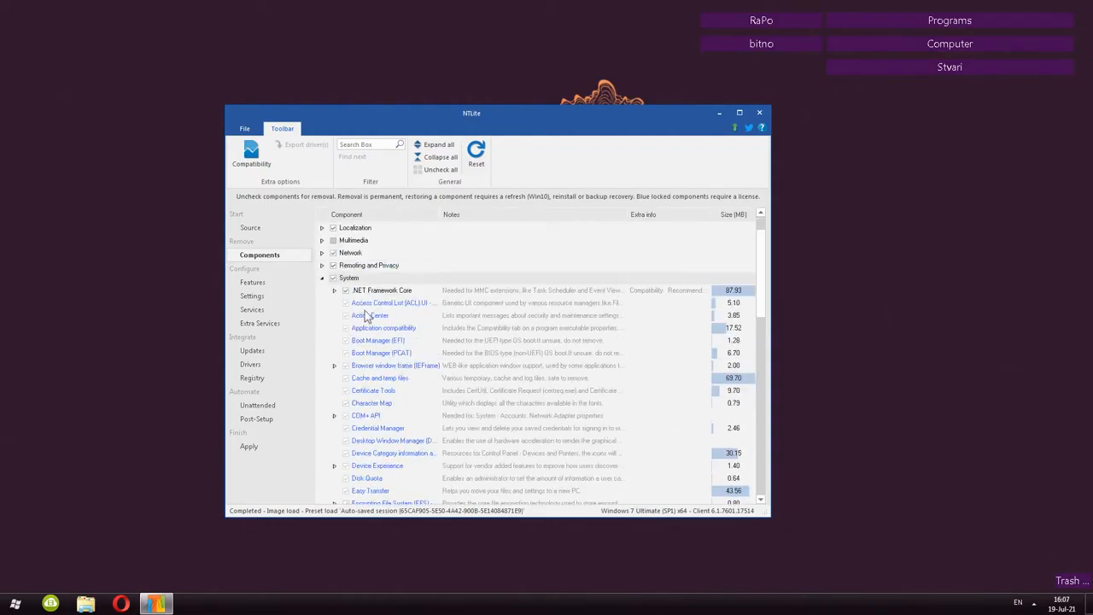
pyautogui.scroll(-10, 382, 361)
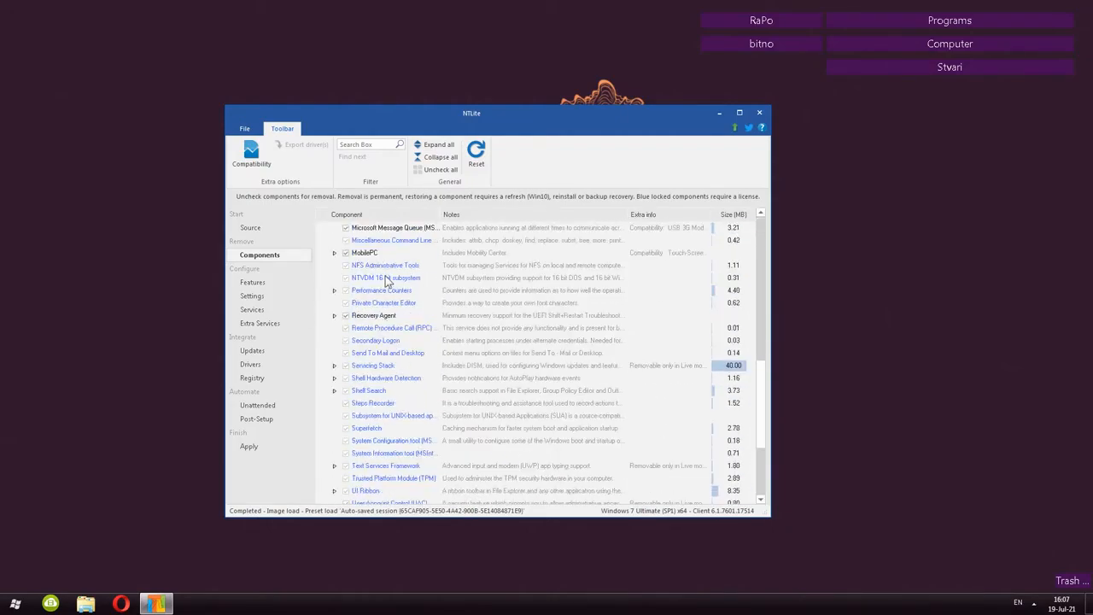
pyautogui.scroll(4, 386, 286)
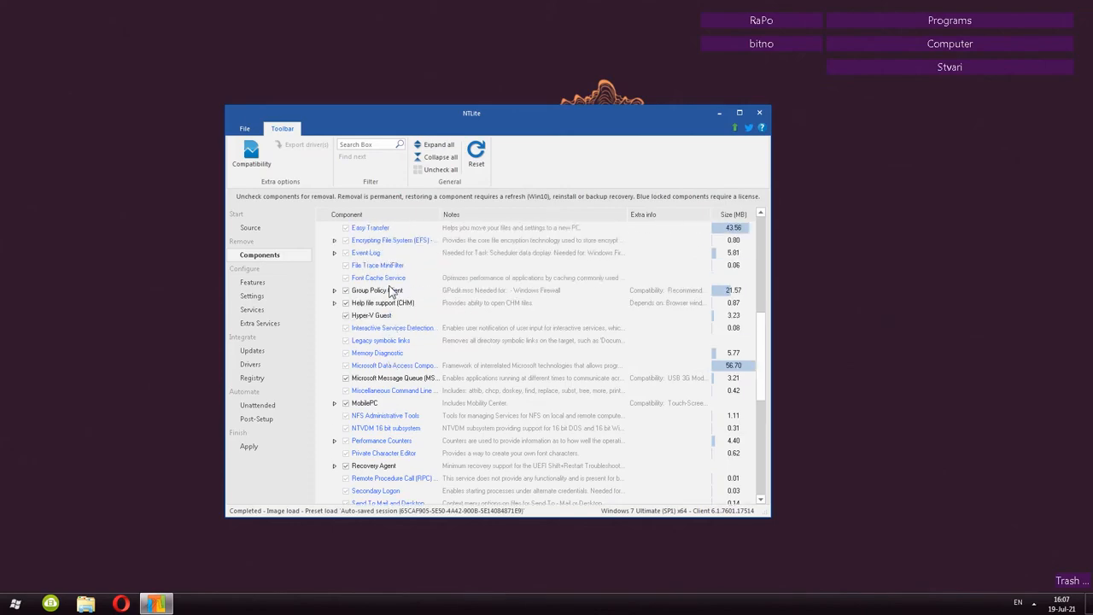
# In the Windows features, uncheck all the inbox games except Solitaire
pyautogui.click(254, 282)
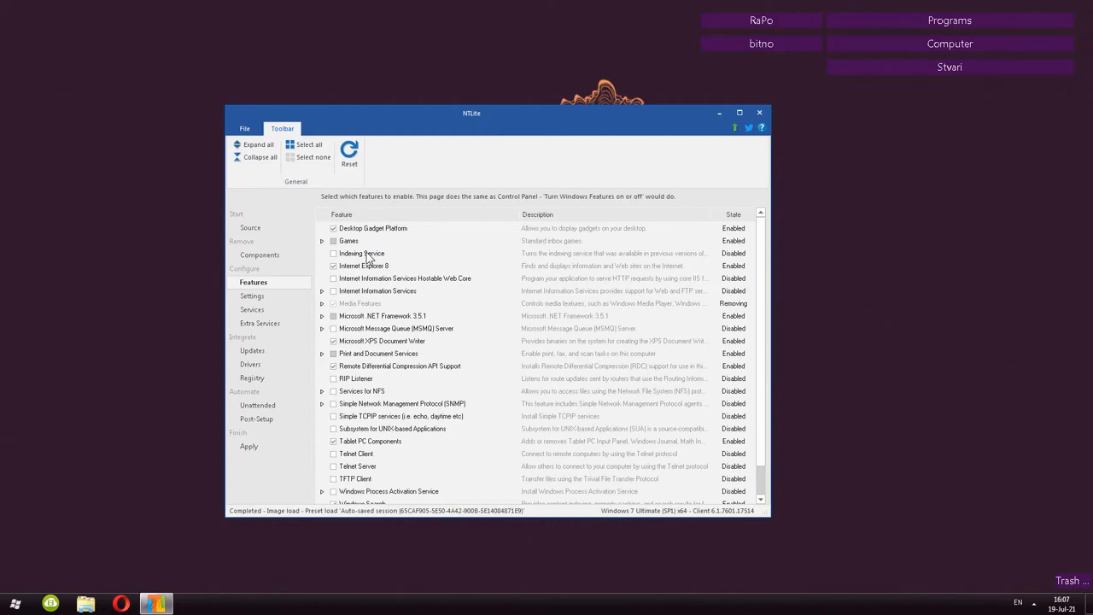
pyautogui.click(321, 242)
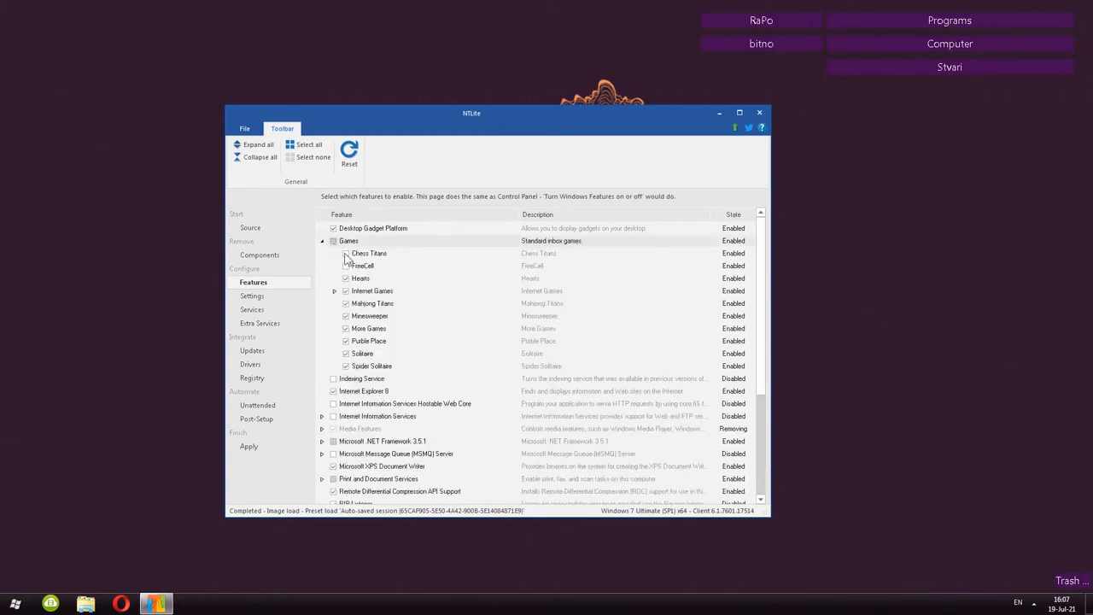
pyautogui.click(333, 241)
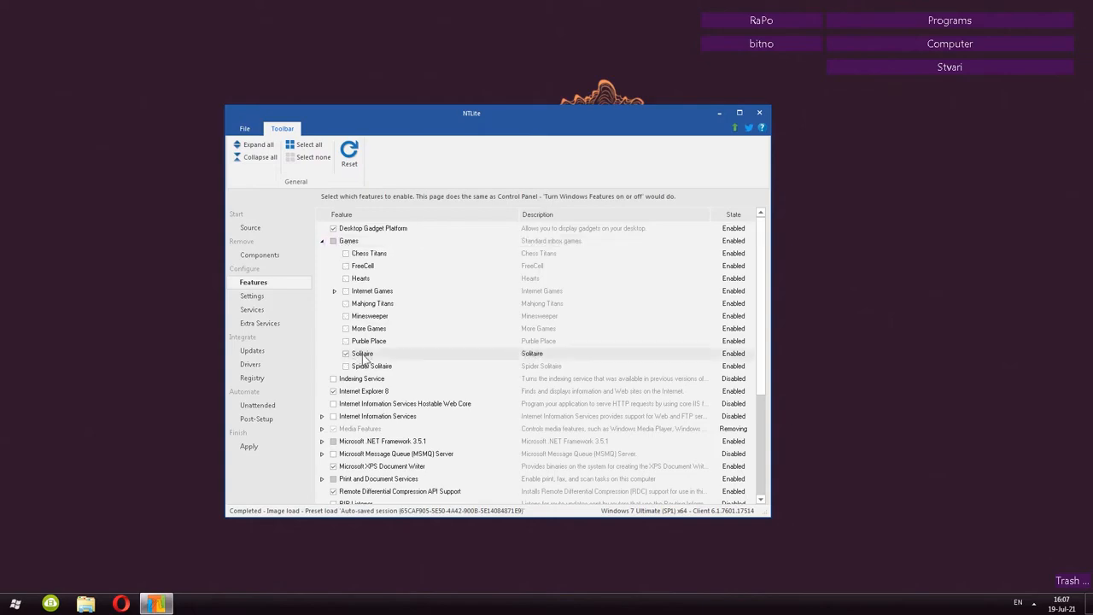
# Review the Application compatibility and AutoLogger tracing groups in the Windows settings
pyautogui.click(254, 299)
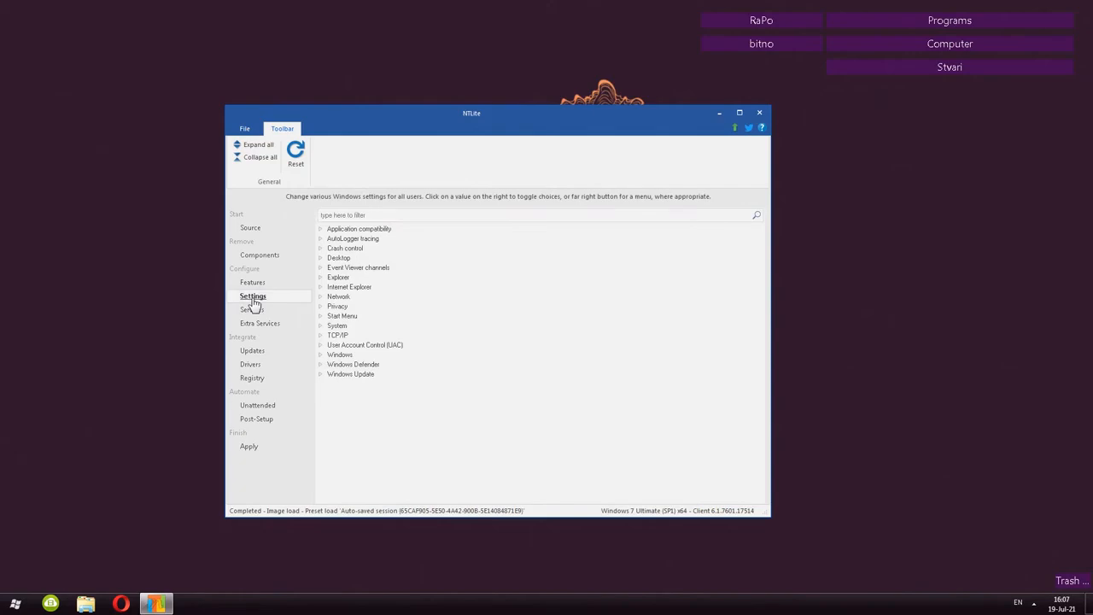
pyautogui.click(322, 230)
pyautogui.click(321, 268)
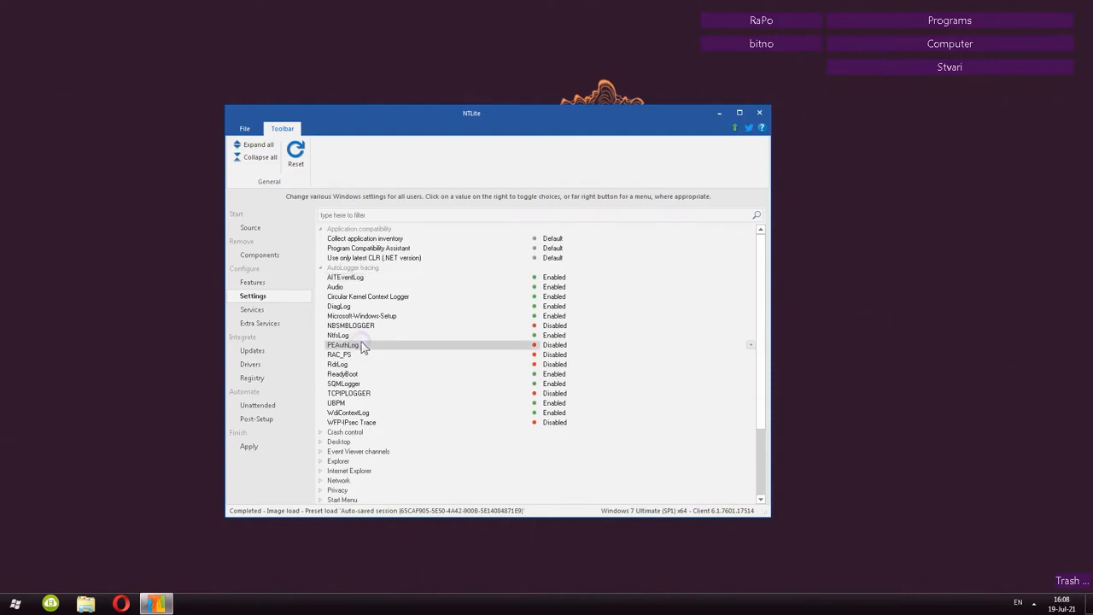
pyautogui.click(343, 364)
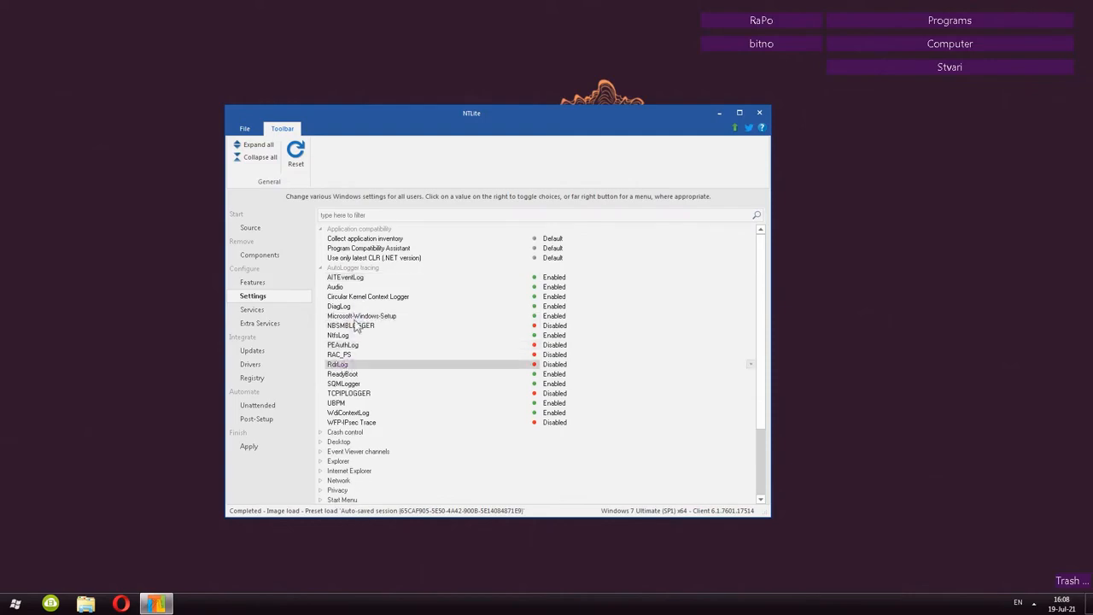
# Collapse the AutoLogger tracing group and examine the My Computer desktop icon setting in the Desktop group
pyautogui.click(341, 269)
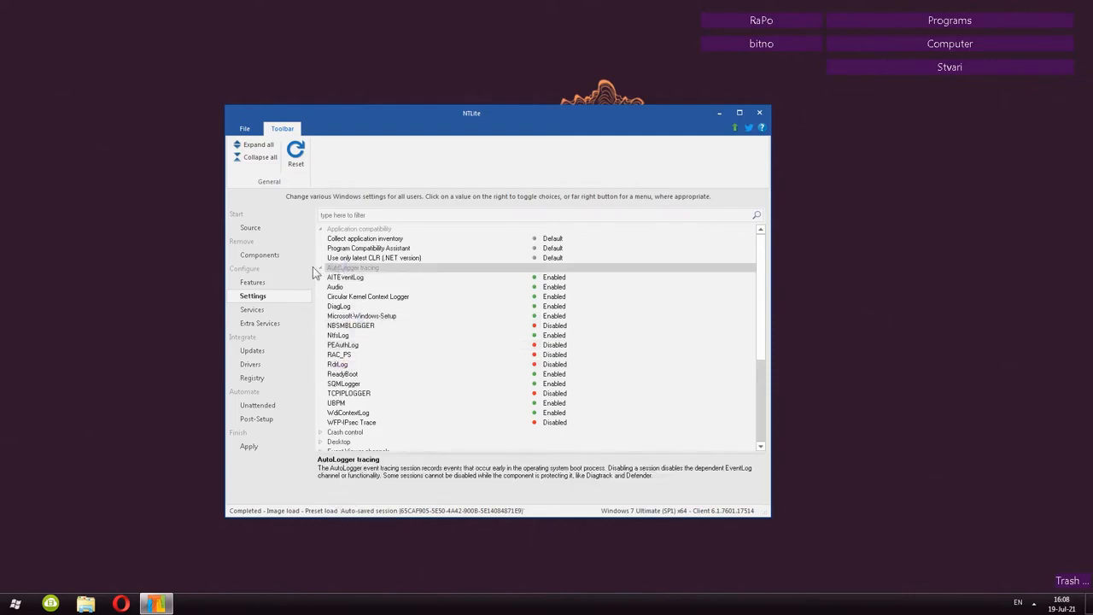
pyautogui.click(319, 268)
pyautogui.click(322, 287)
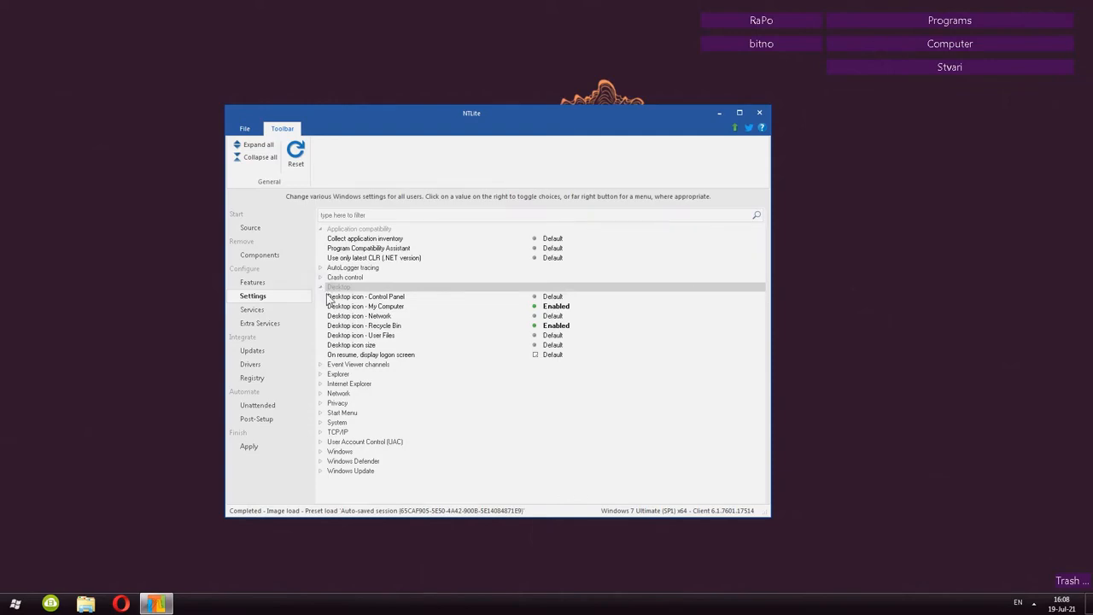
pyautogui.click(385, 305)
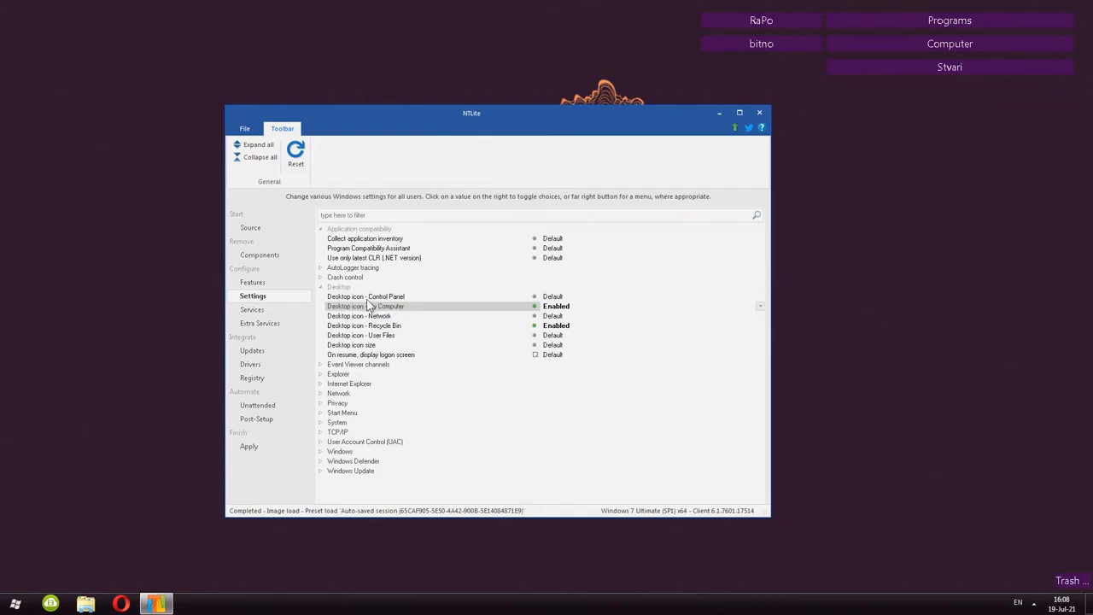
# Examine the options offered for the Computer entry in the Windows Start menu
pyautogui.click(14, 603)
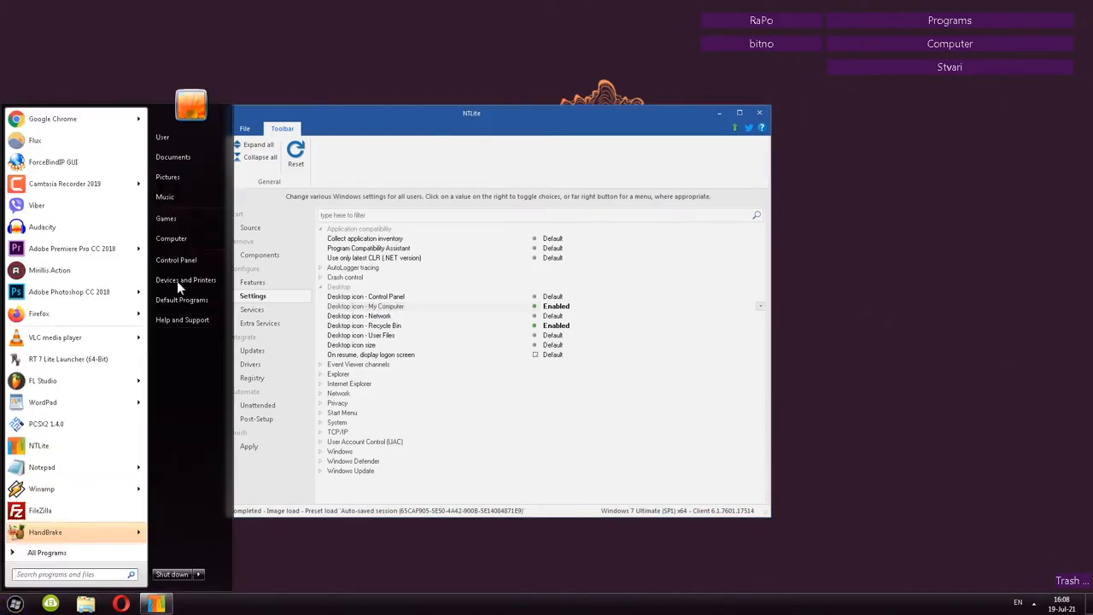
pyautogui.rightClick(170, 239)
pyautogui.click(415, 116)
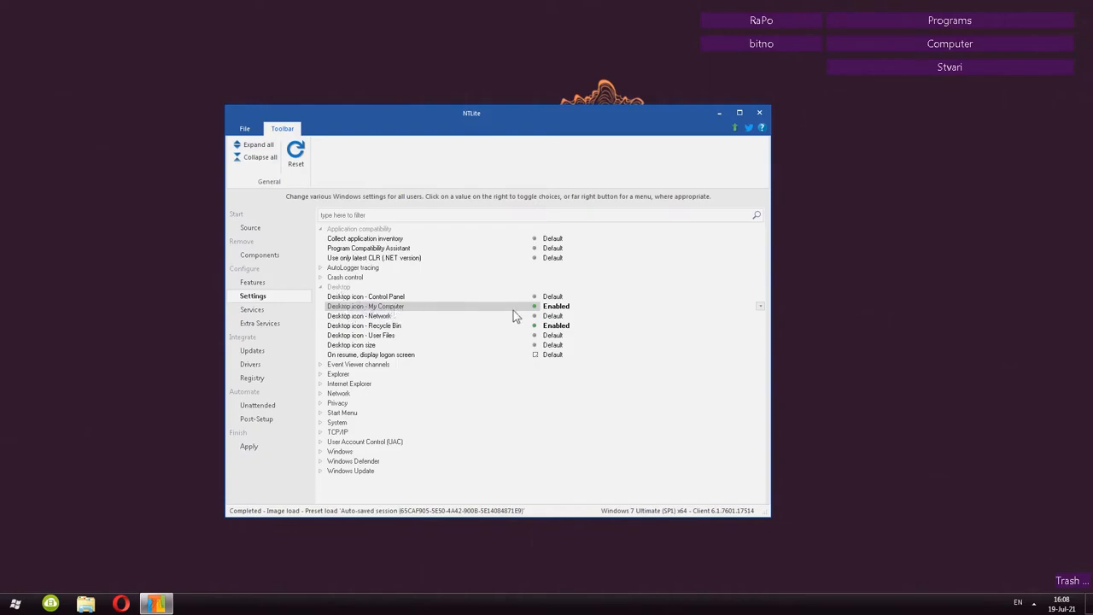
# Set the My Computer desktop icon to Enabled in the Desktop settings
pyautogui.click(760, 306)
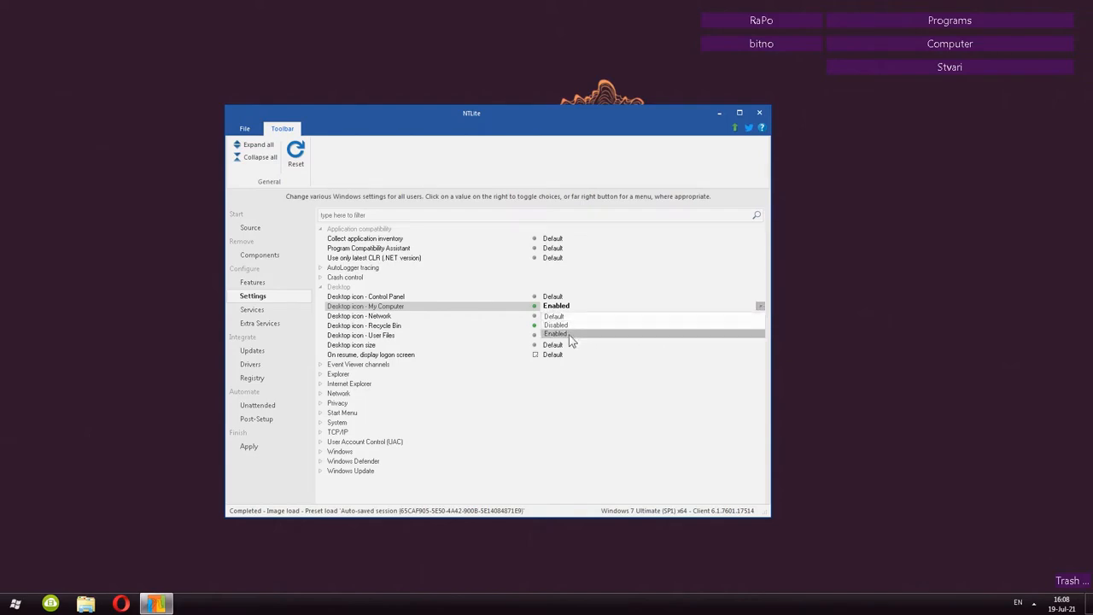
pyautogui.click(555, 333)
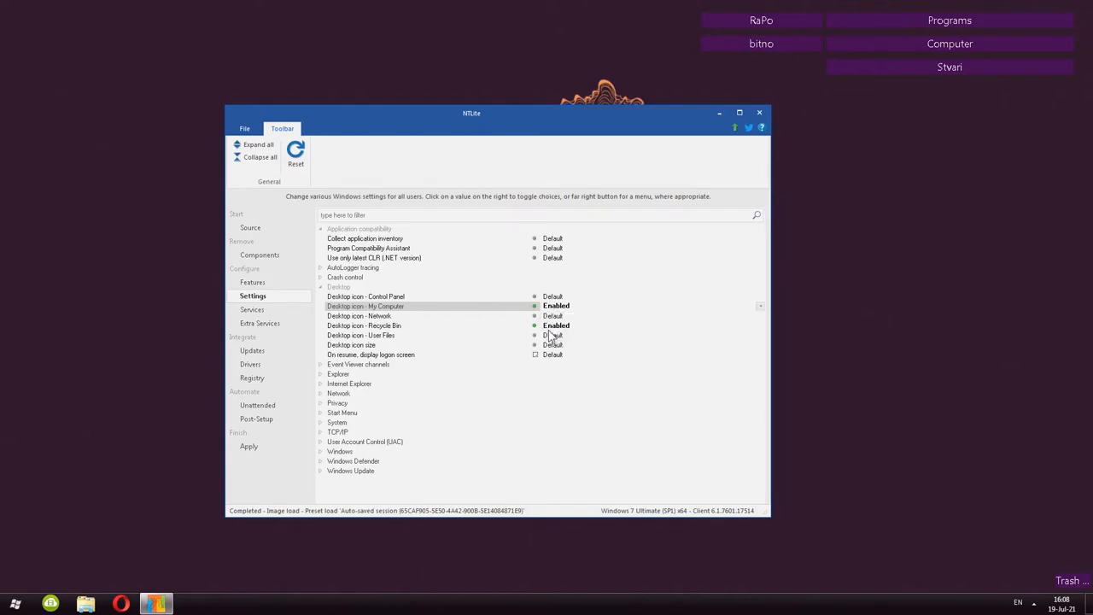
# Review the Event Viewer channels in the Windows settings and collapse the group
pyautogui.click(330, 368)
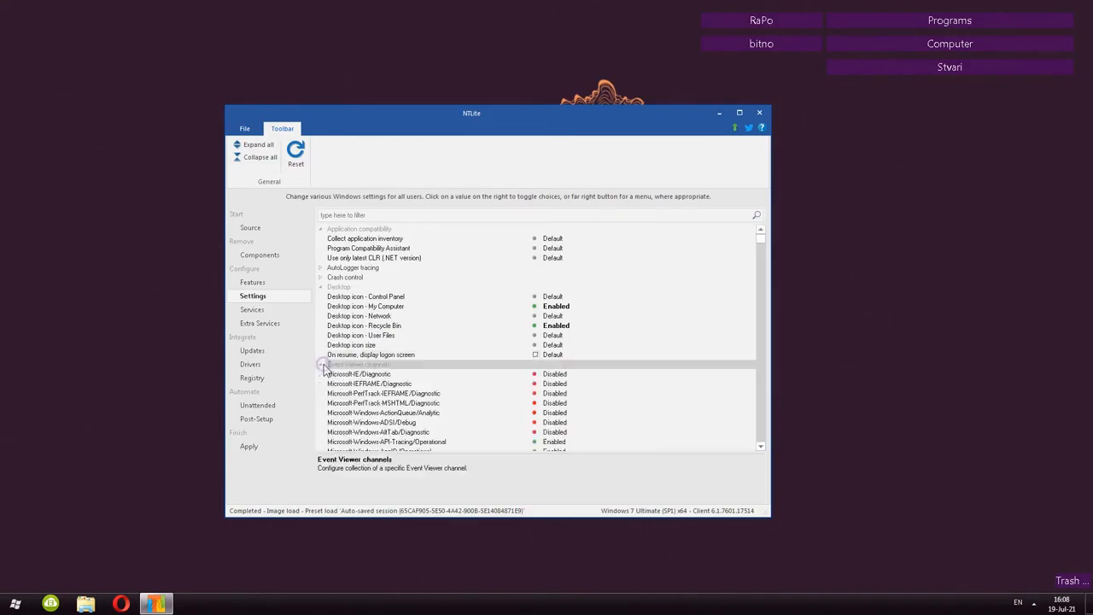
pyautogui.scroll(-1, 359, 388)
pyautogui.scroll(-3, 360, 388)
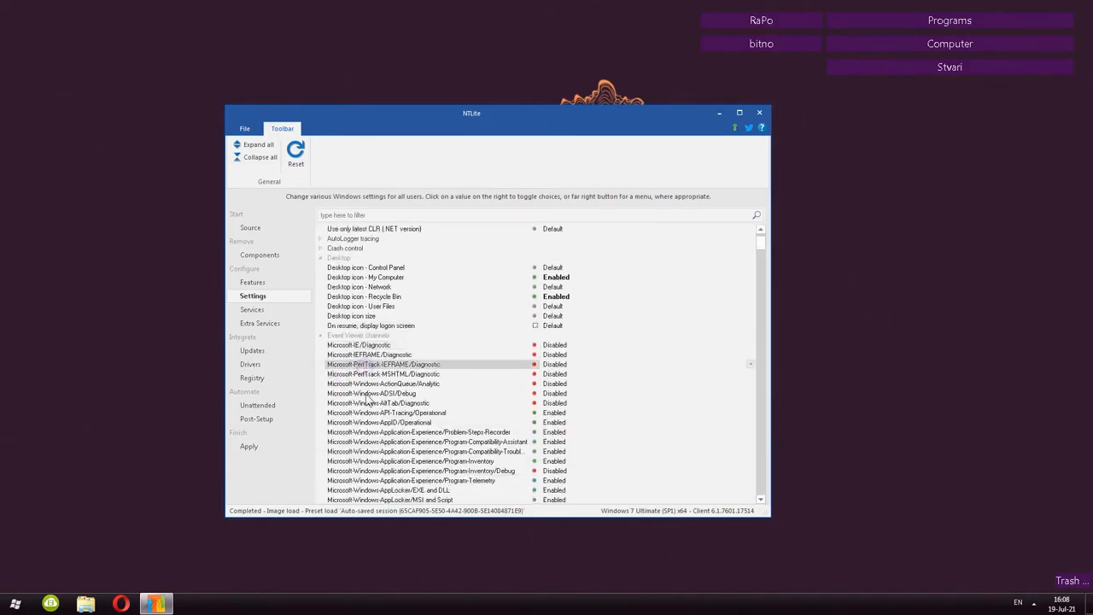
pyautogui.scroll(2, 362, 349)
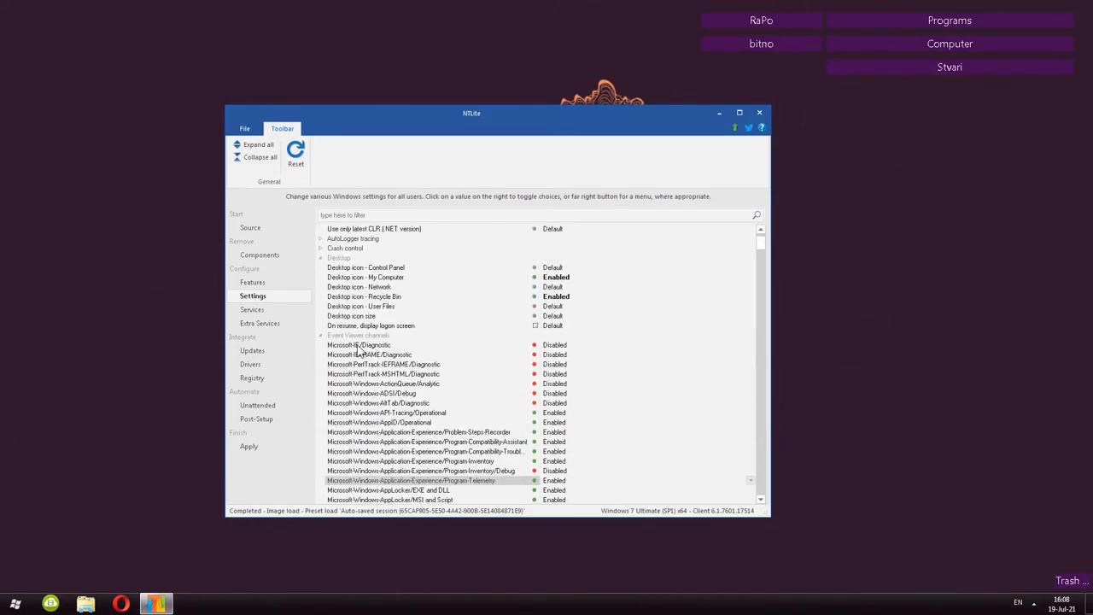
pyautogui.click(322, 335)
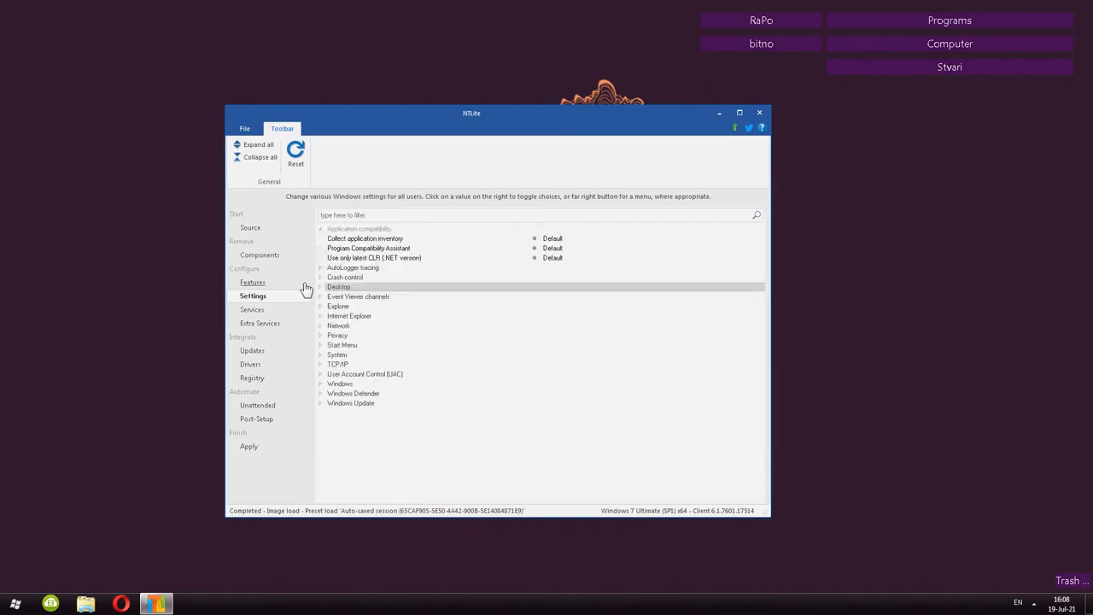
# In the Windows services, set the Adaptive Brightness service to Disabled
pyautogui.click(251, 311)
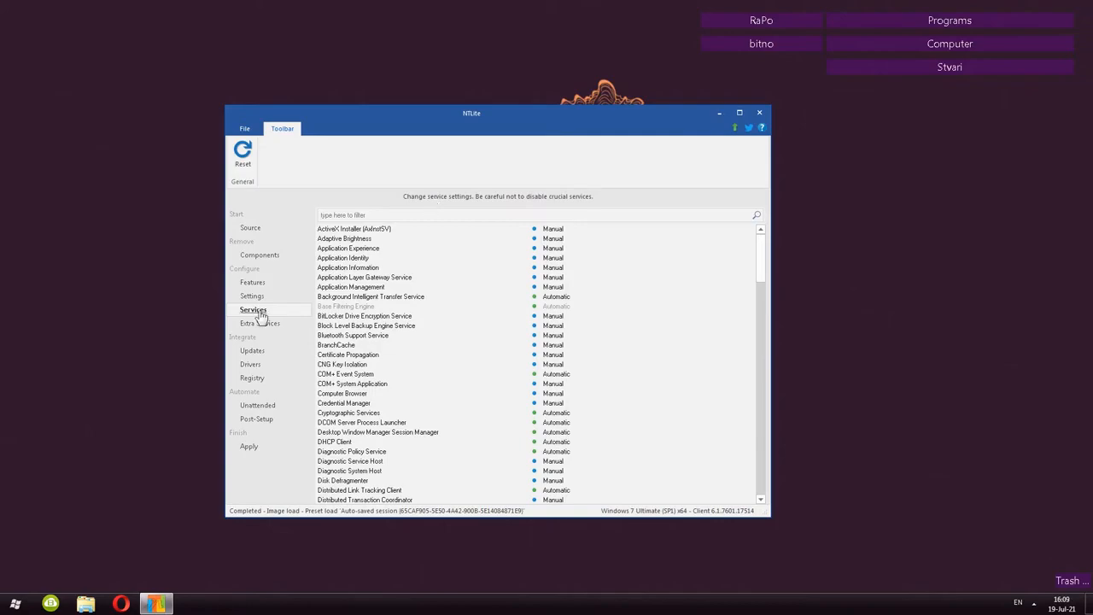
pyautogui.moveTo(760, 256)
pyautogui.mouseDown()
pyautogui.moveTo(766, 483)
pyautogui.moveTo(765, 252)
pyautogui.mouseUp()
pyautogui.click(553, 239)
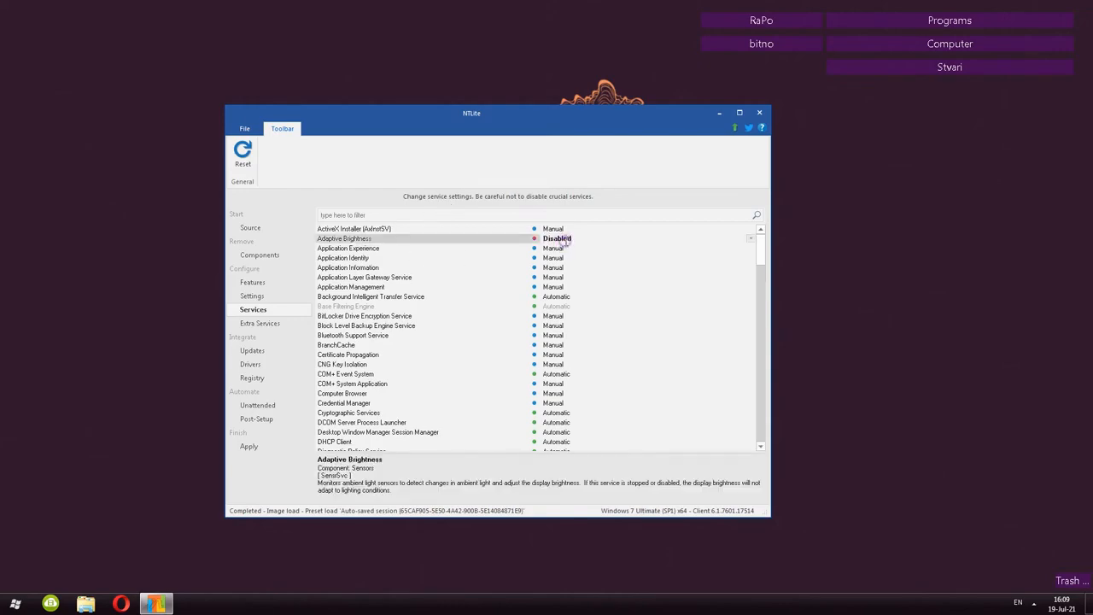
pyautogui.click(748, 239)
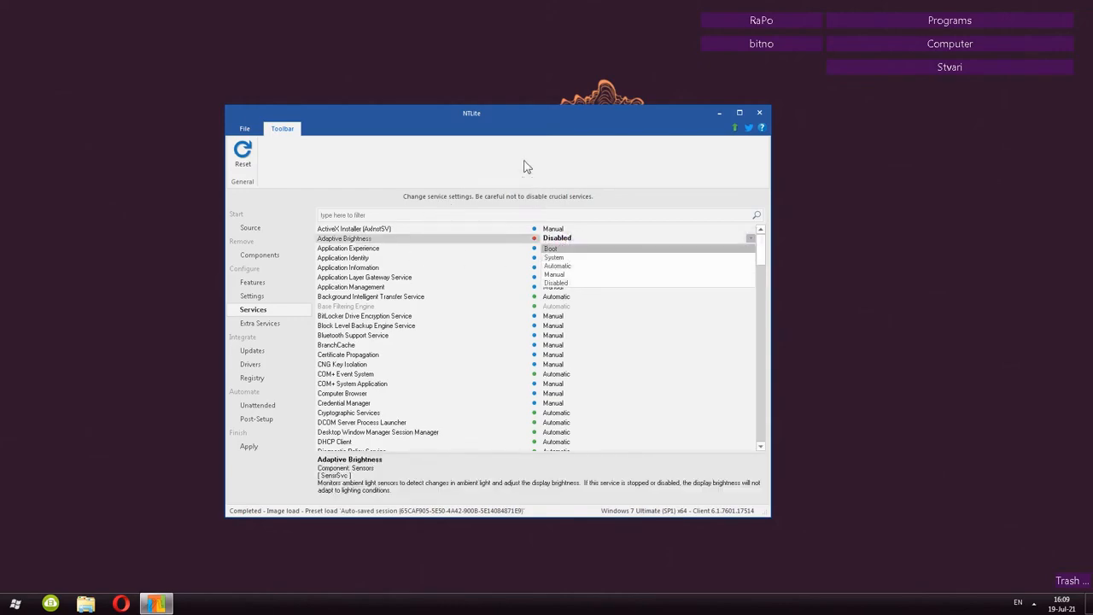
pyautogui.click(564, 187)
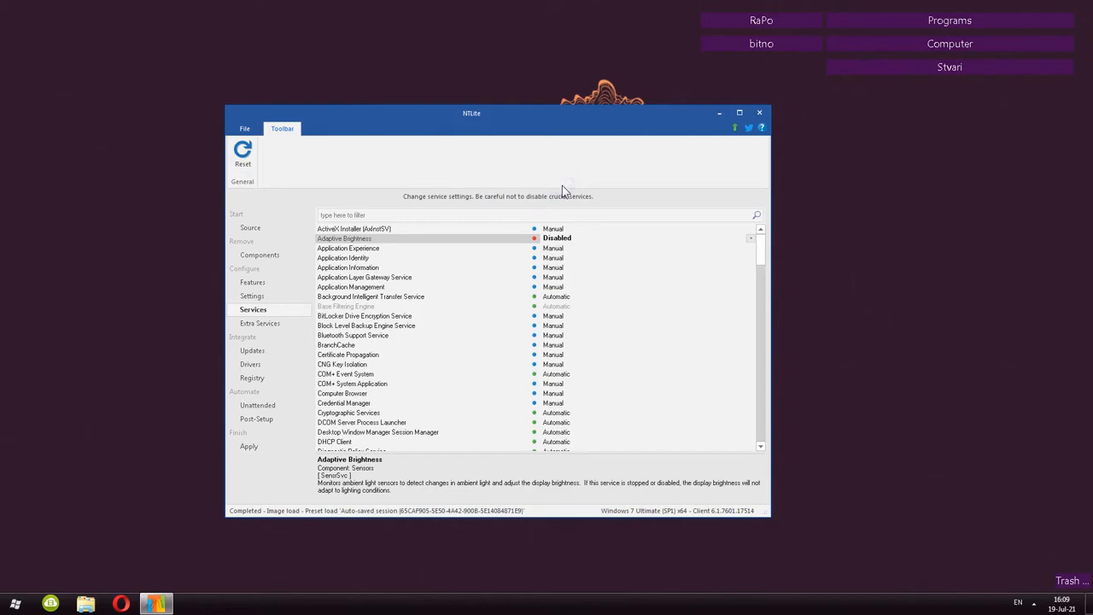
pyautogui.rightClick(342, 241)
pyautogui.click(374, 246)
# Review the extra services, the update packages and the drivers with their hardware checklist
pyautogui.click(262, 329)
pyautogui.click(312, 308)
pyautogui.moveTo(760, 256); pyautogui.dragTo(725, 362)
pyautogui.click(271, 355)
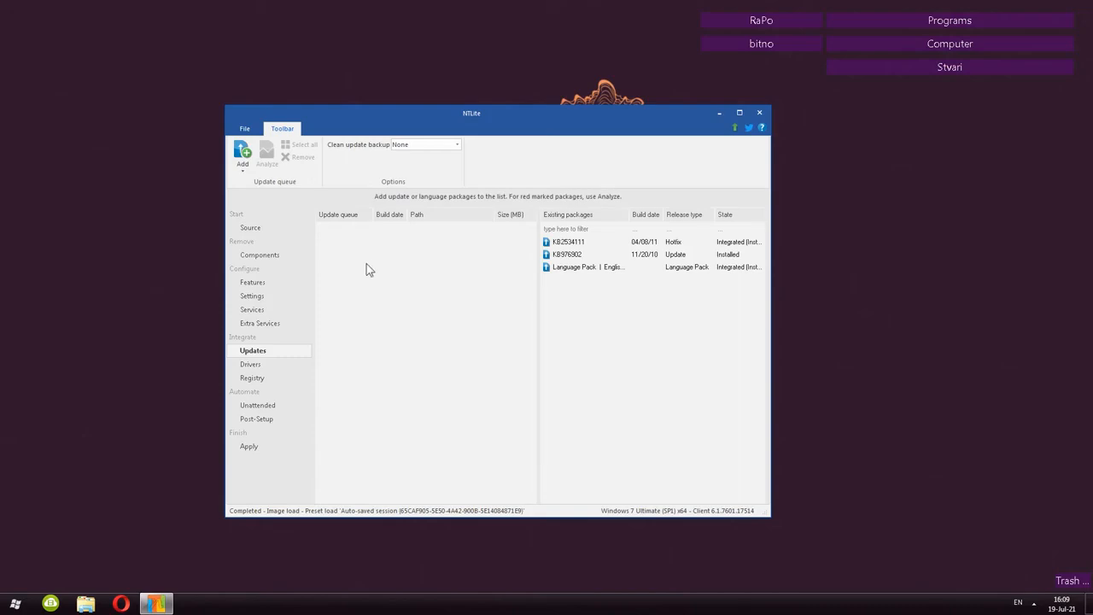
pyautogui.click(274, 366)
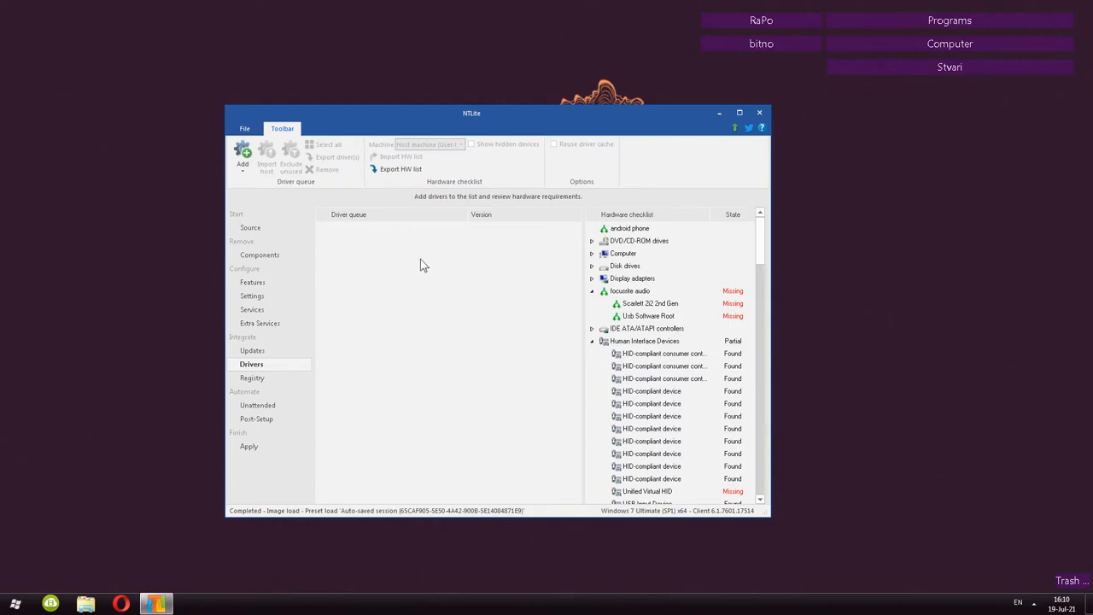
# Open the image's Machine - SOFTWARE hive in Registry Editor, inspect the CBSTEST and RegisteredApplications keys, and close the editor
pyautogui.click(273, 381)
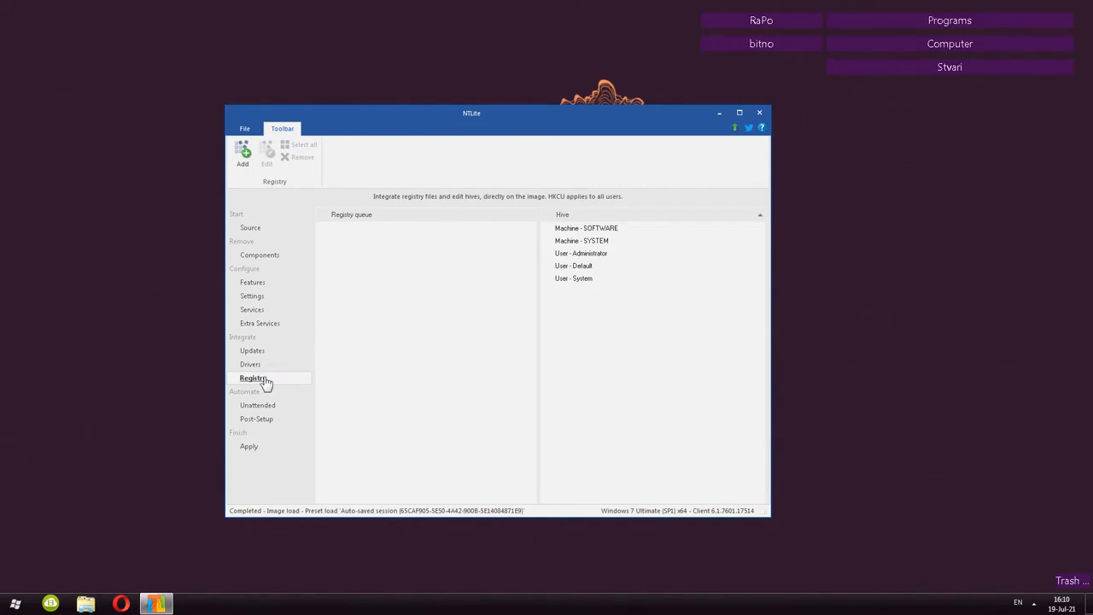
pyautogui.rightClick(584, 229)
pyautogui.click(601, 235)
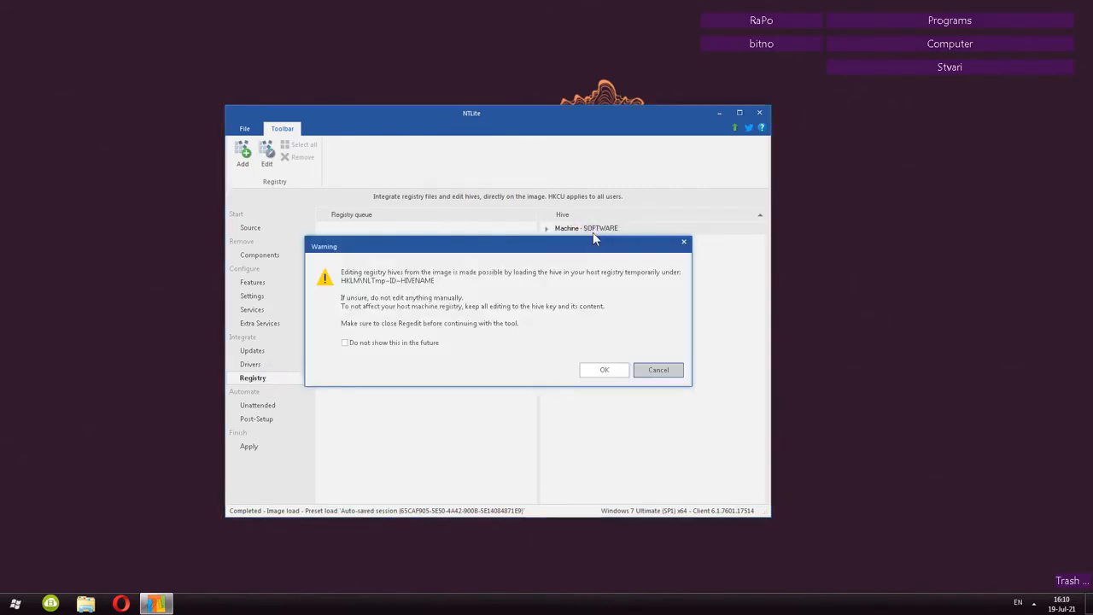
pyautogui.click(604, 369)
pyautogui.click(62, 112)
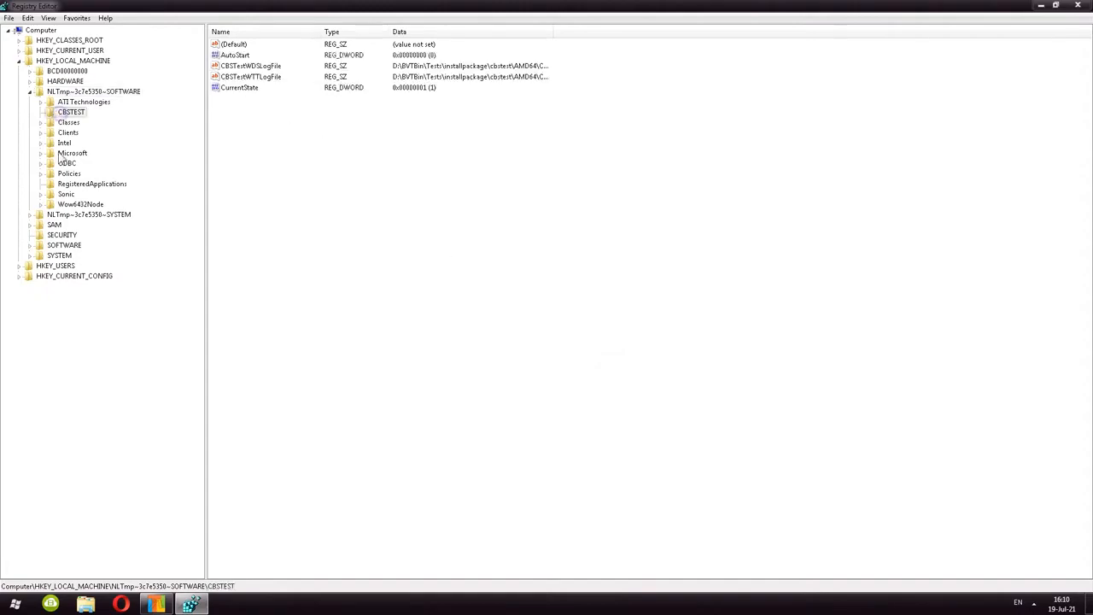
pyautogui.click(60, 183)
pyautogui.click(1084, 5)
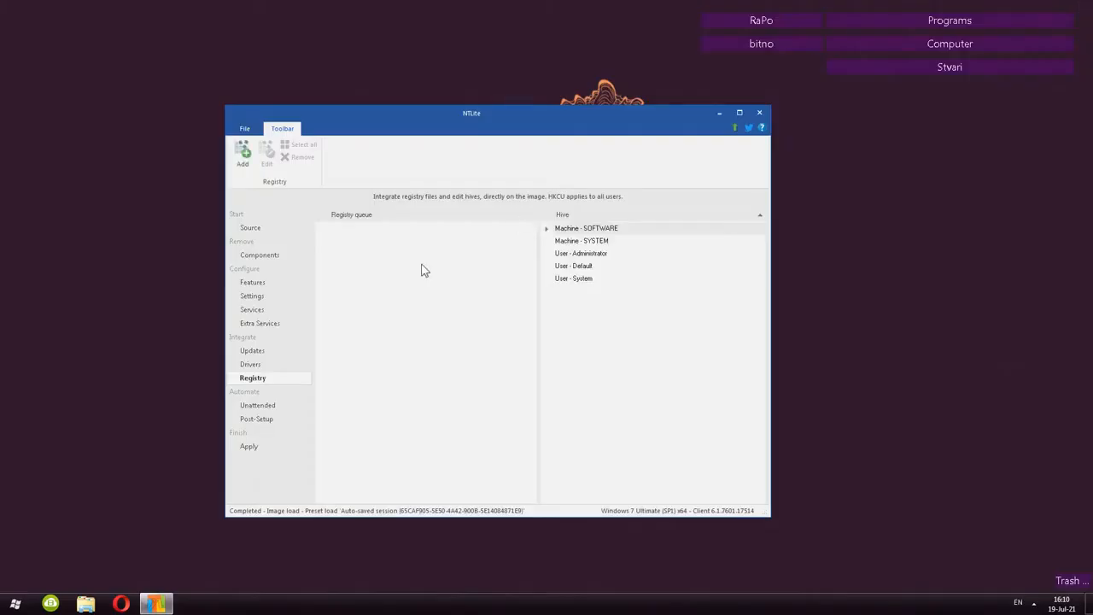
# Set the unattended mode to Enable for the Windows setup
pyautogui.click(263, 407)
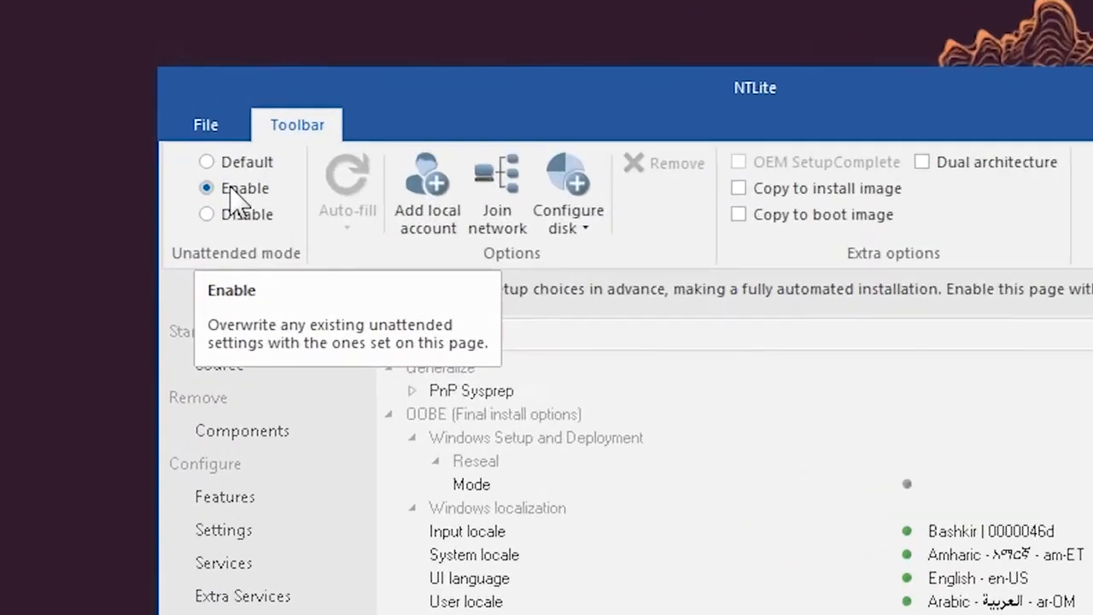
pyautogui.click(255, 143)
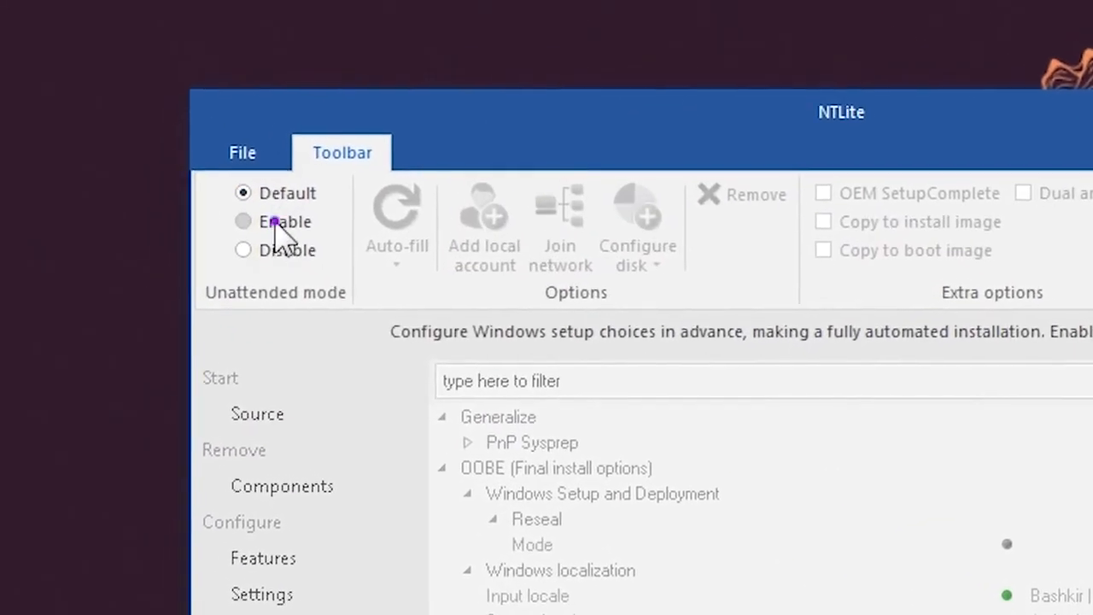
pyautogui.click(275, 221)
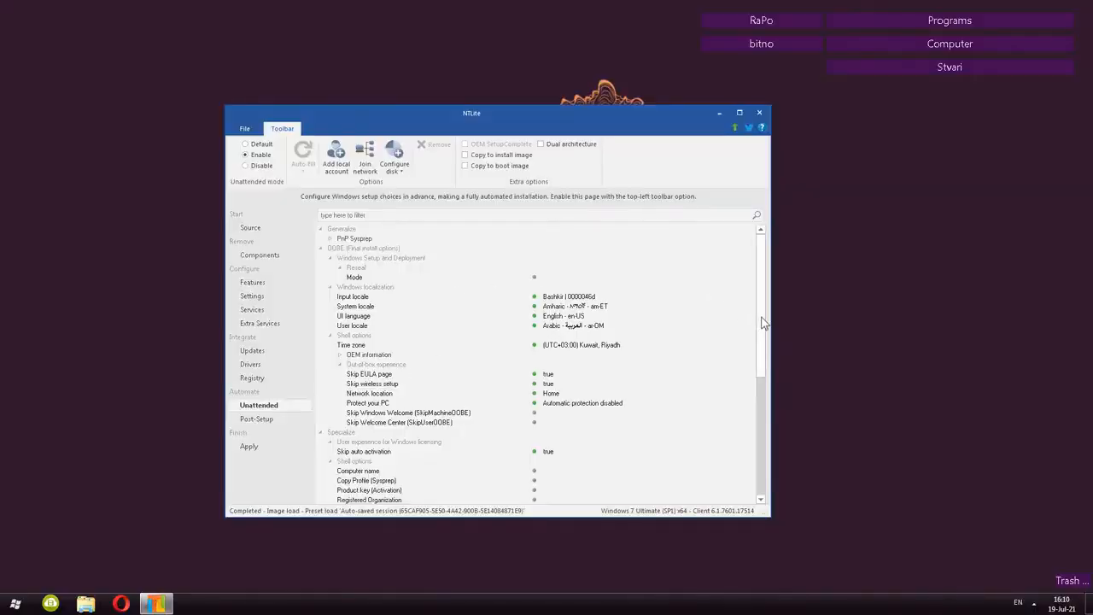
# Set Skip auto activation to true in the unattended Specialize options
pyautogui.scroll(-1, 439, 410)
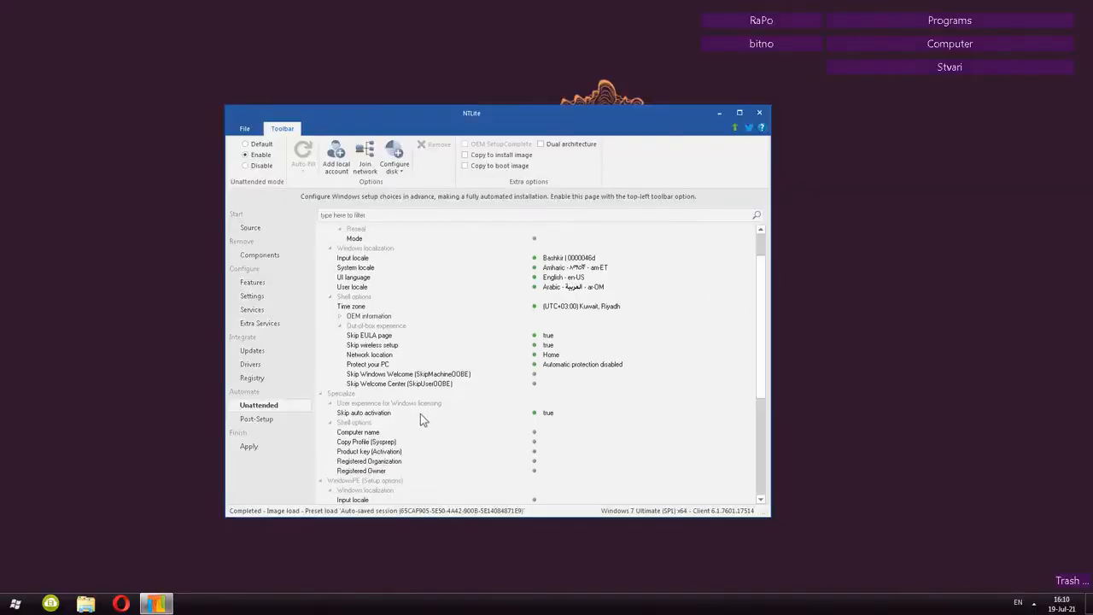
pyautogui.moveTo(765, 355); pyautogui.dragTo(766, 401)
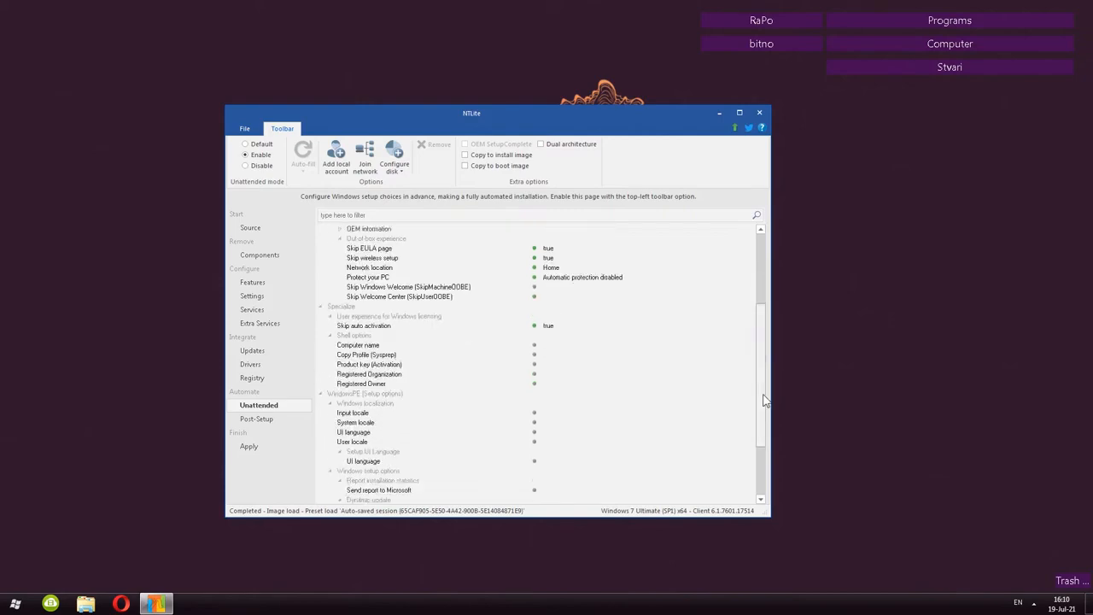
pyautogui.scroll(1, 355, 369)
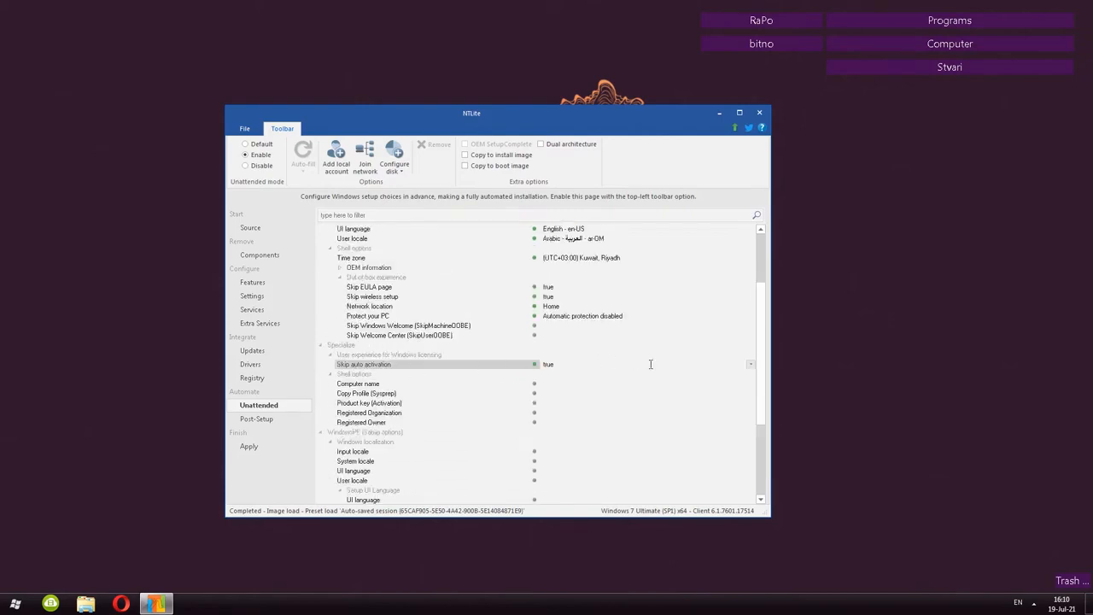
pyautogui.click(751, 365)
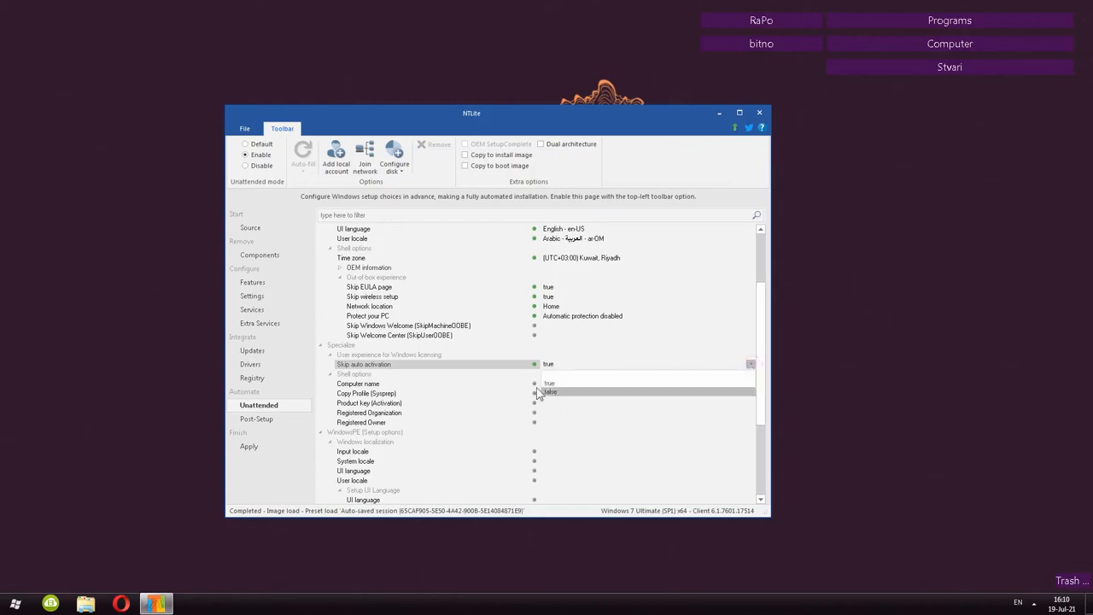
pyautogui.click(551, 383)
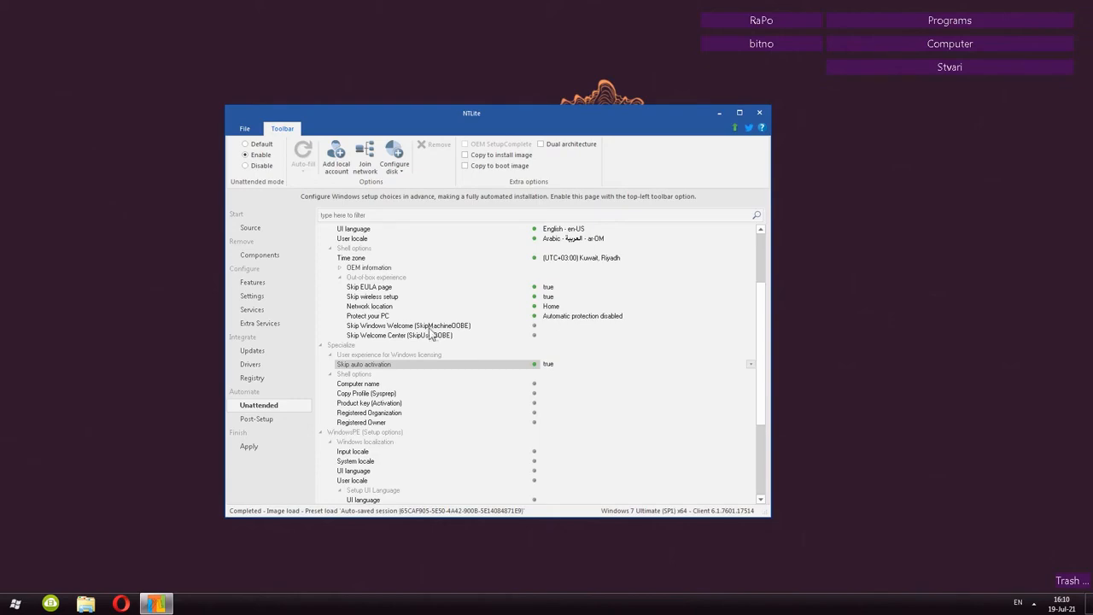
# Set Protect your PC to Automatic protection disabled in the out-of-box experience options
pyautogui.click(373, 317)
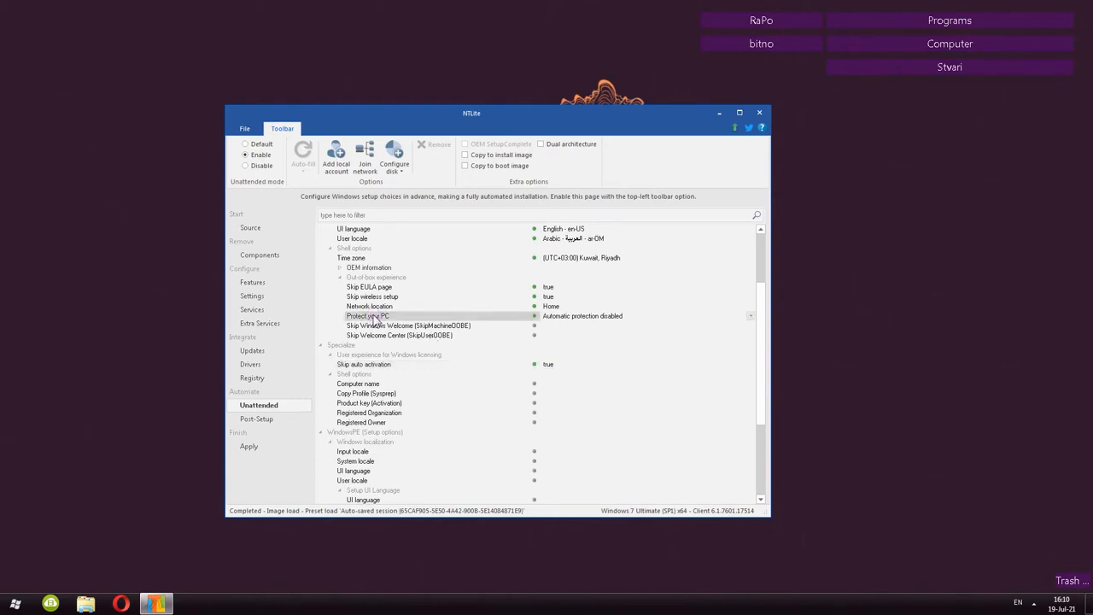
pyautogui.click(751, 316)
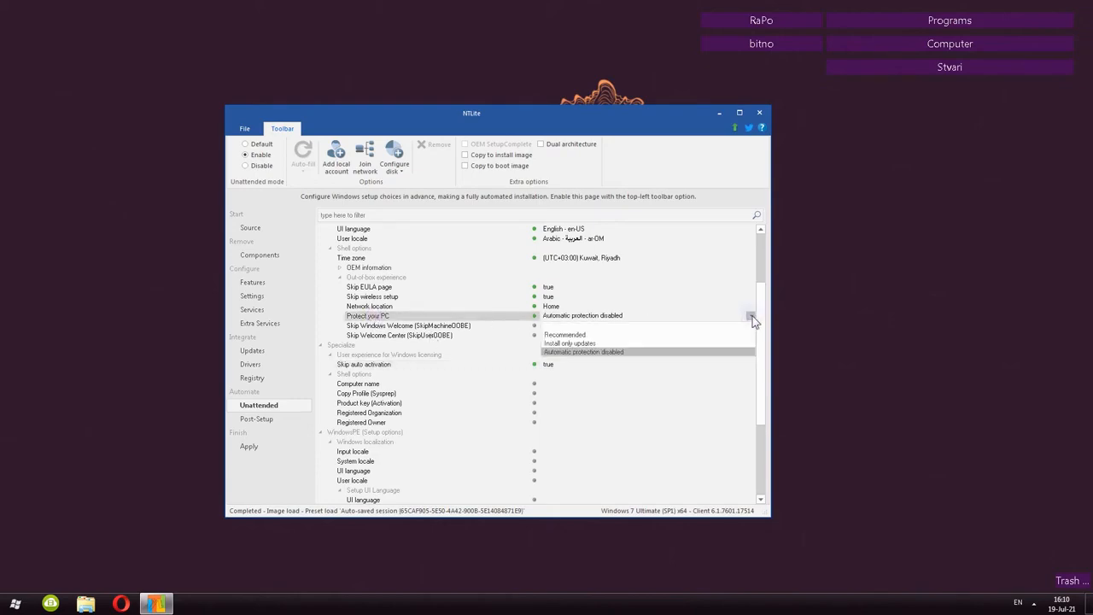
pyautogui.click(568, 351)
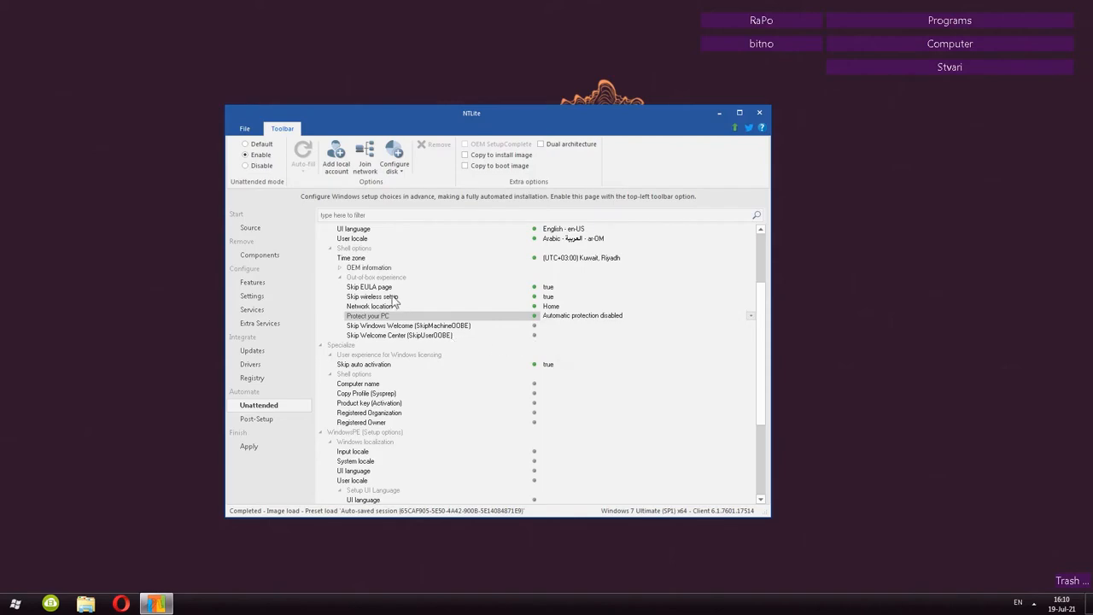
# Set the unattended setup's time zone to (UTC+06:00) Astana and view the remaining setup options
pyautogui.click(382, 288)
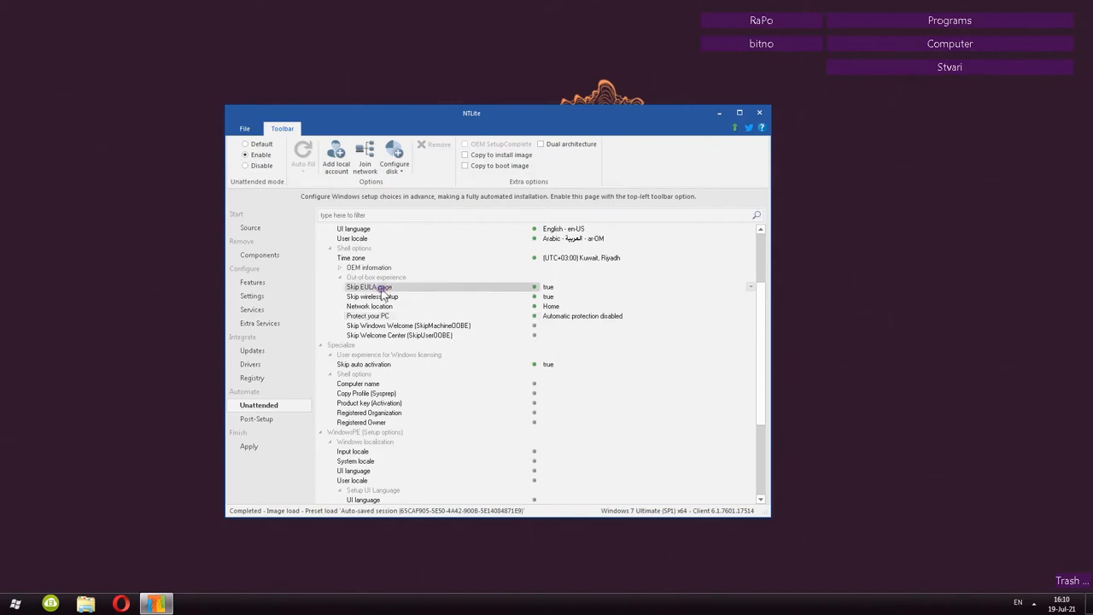
pyautogui.click(636, 258)
pyautogui.click(750, 258)
pyautogui.click(632, 395)
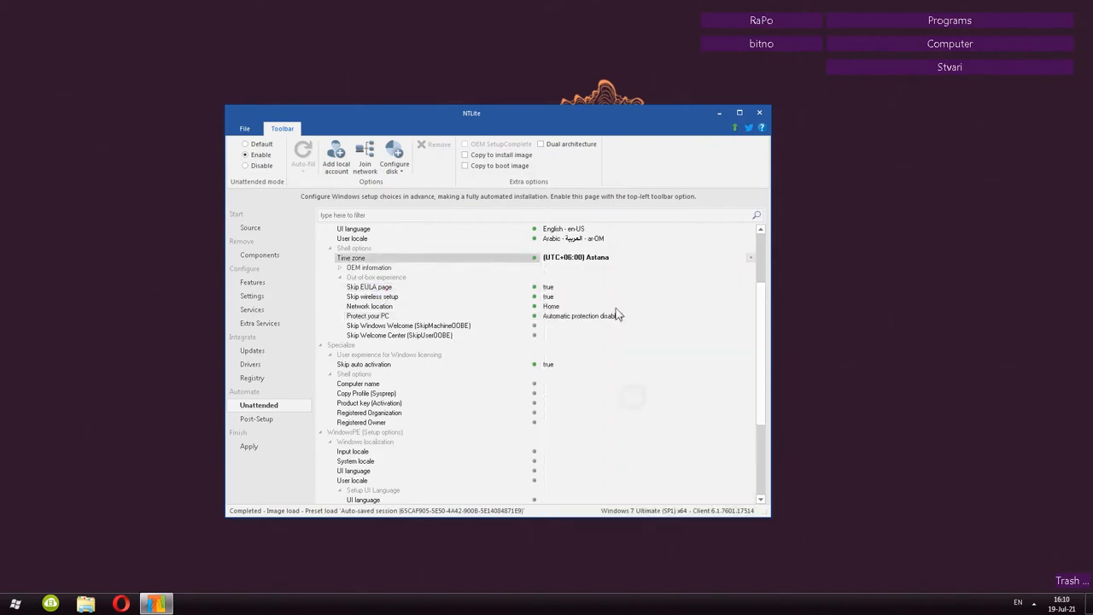
pyautogui.click(763, 379)
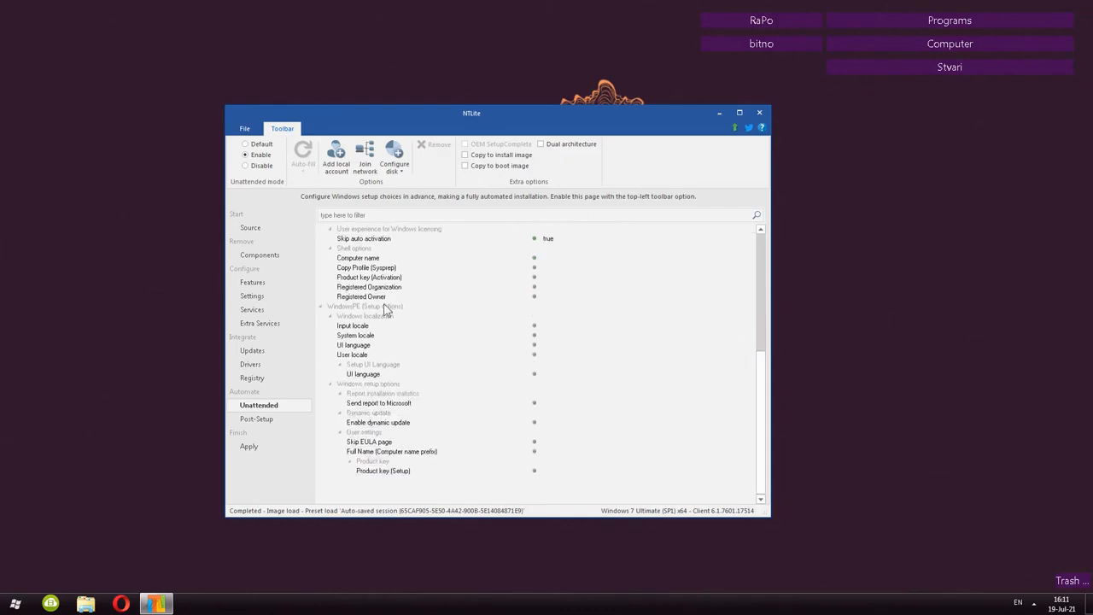
# Examine the unattended out-of-box experience options, including Skip Welcome Center and Skip wireless setup, with the WindowsPE group collapsed
pyautogui.click(320, 313)
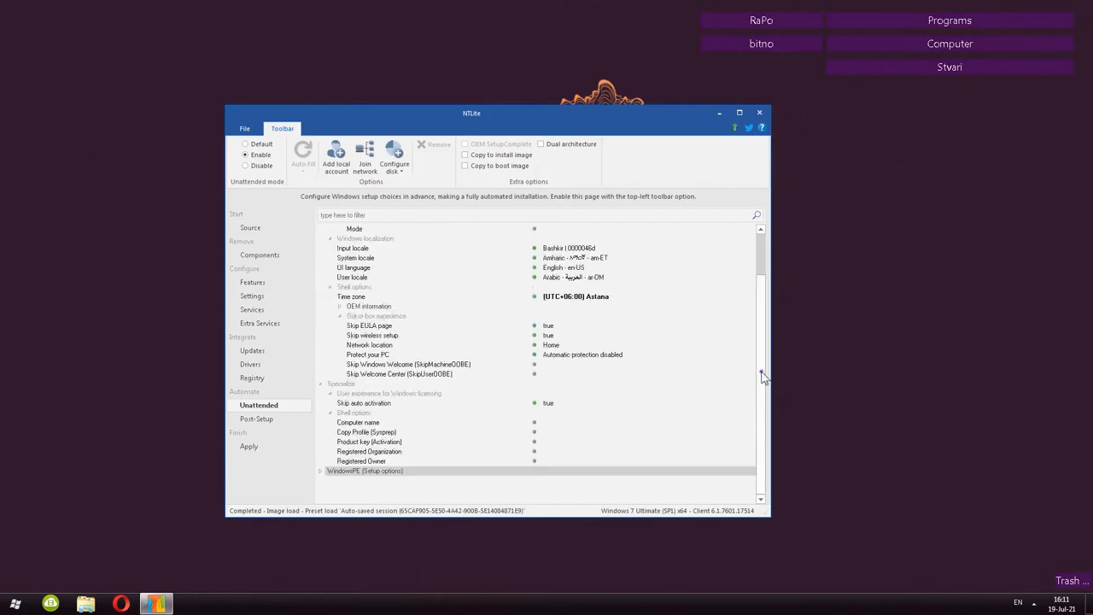
pyautogui.scroll(1, 758, 367)
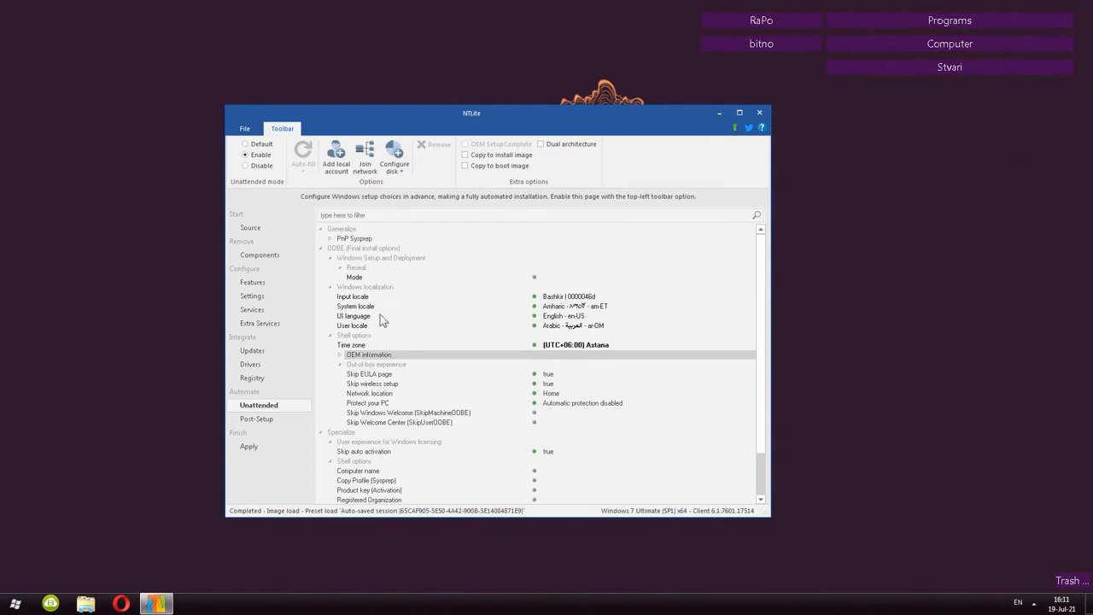
pyautogui.click(372, 421)
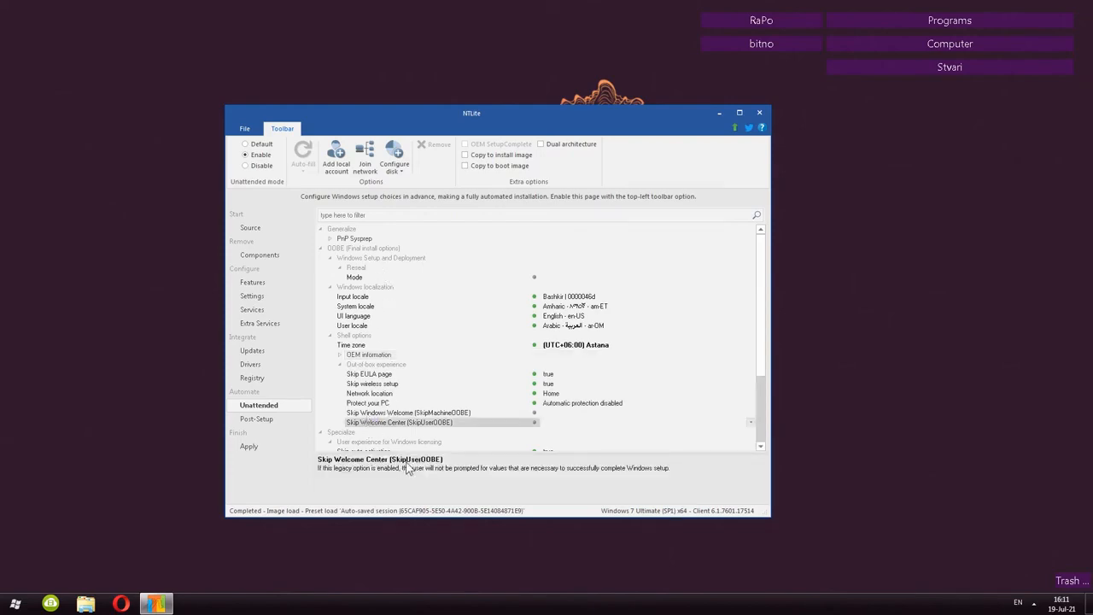
pyautogui.click(373, 384)
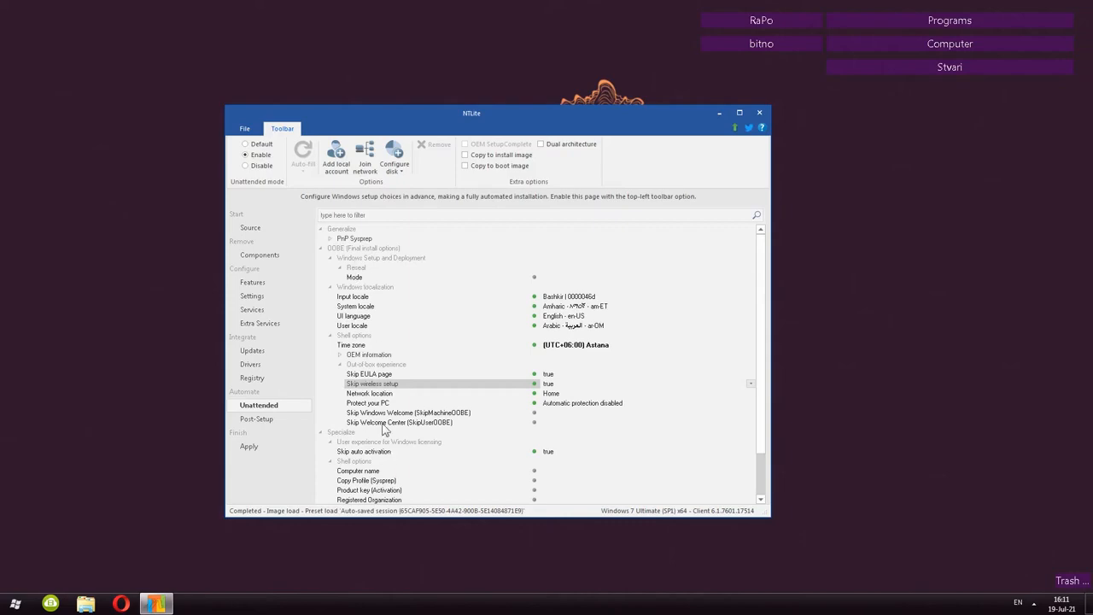
# Add the installer IRFAN view458_x64_setup.exe from the must have programs folder to the post-setup execution queue
pyautogui.click(289, 418)
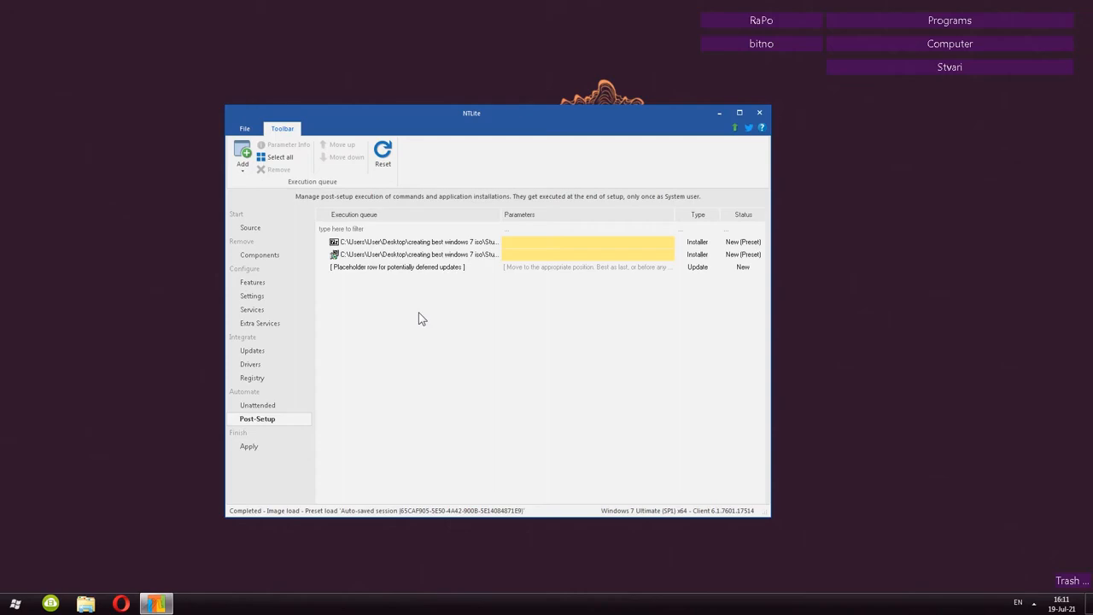
pyautogui.click(240, 172)
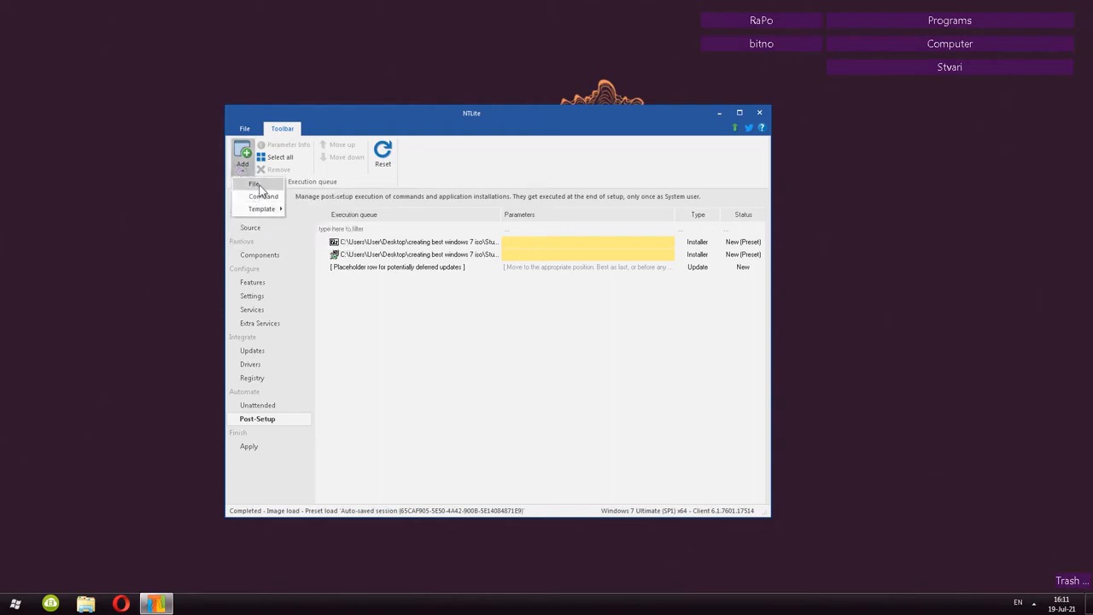
pyautogui.click(260, 186)
pyautogui.moveTo(574, 337)
pyautogui.mouseDown()
pyautogui.moveTo(576, 464)
pyautogui.moveTo(578, 318)
pyautogui.mouseUp()
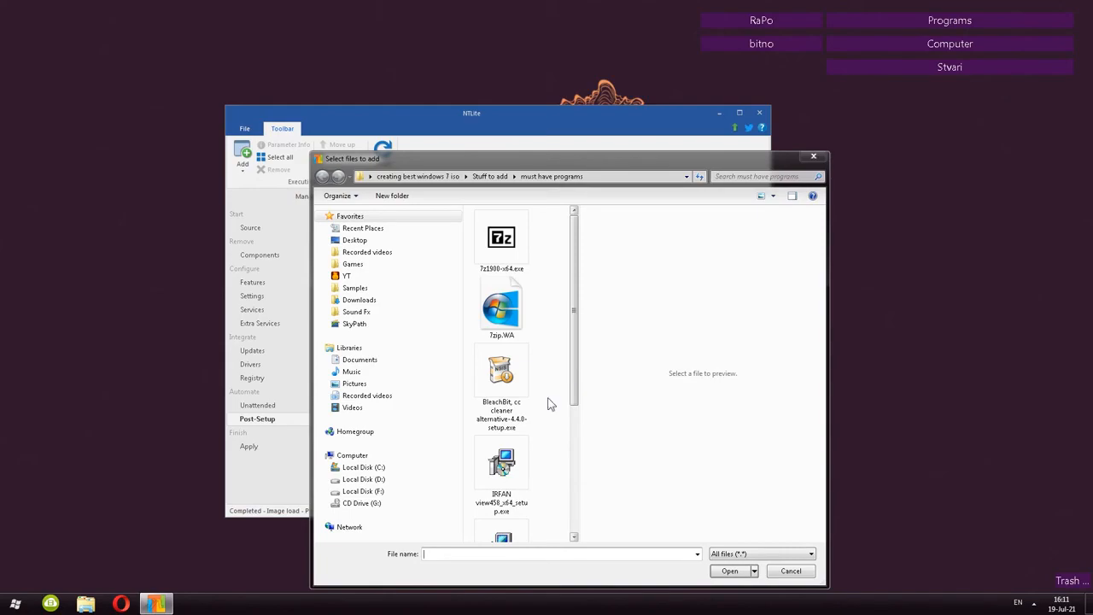
pyautogui.click(510, 465)
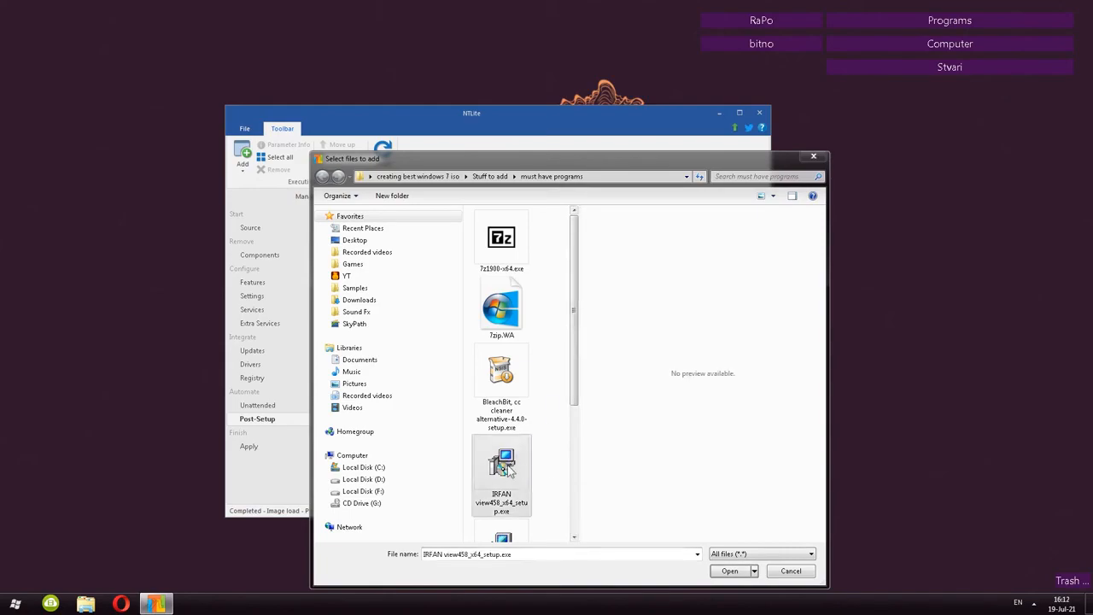
pyautogui.click(725, 570)
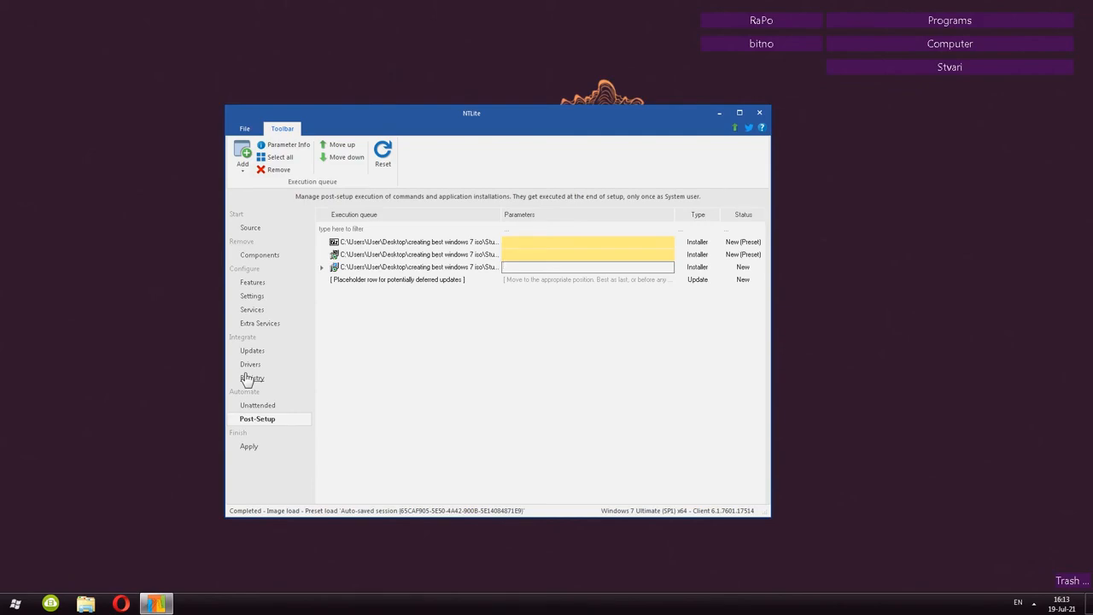
pyautogui.click(248, 283)
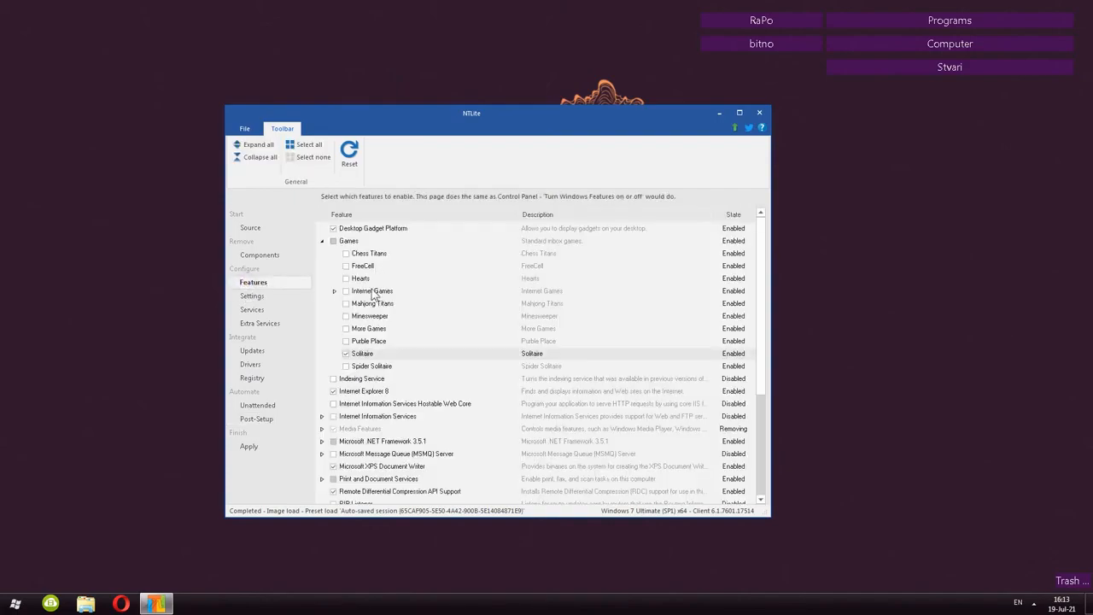
pyautogui.click(256, 255)
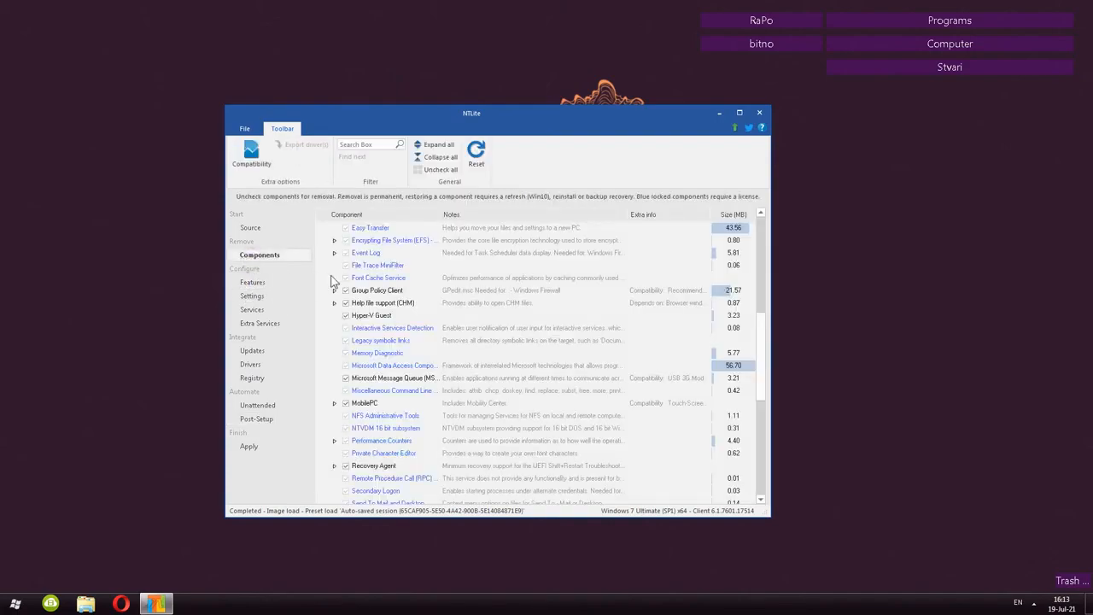
pyautogui.click(259, 419)
# Go to the final image tasks and set the saving mode to Save the image
pyautogui.click(250, 445)
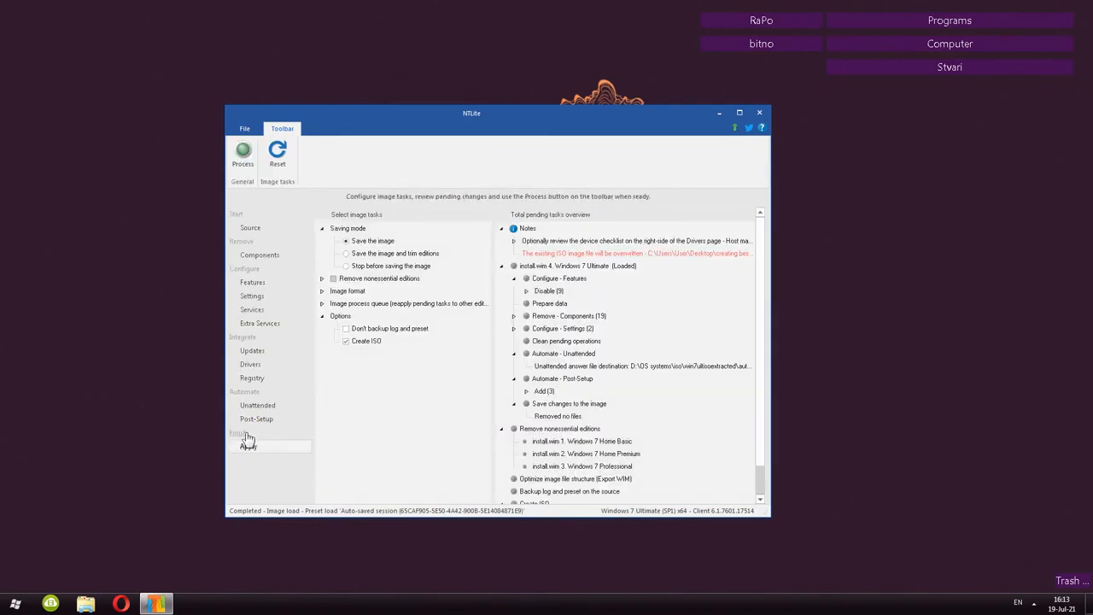
pyautogui.click(346, 229)
pyautogui.click(347, 266)
pyautogui.click(346, 240)
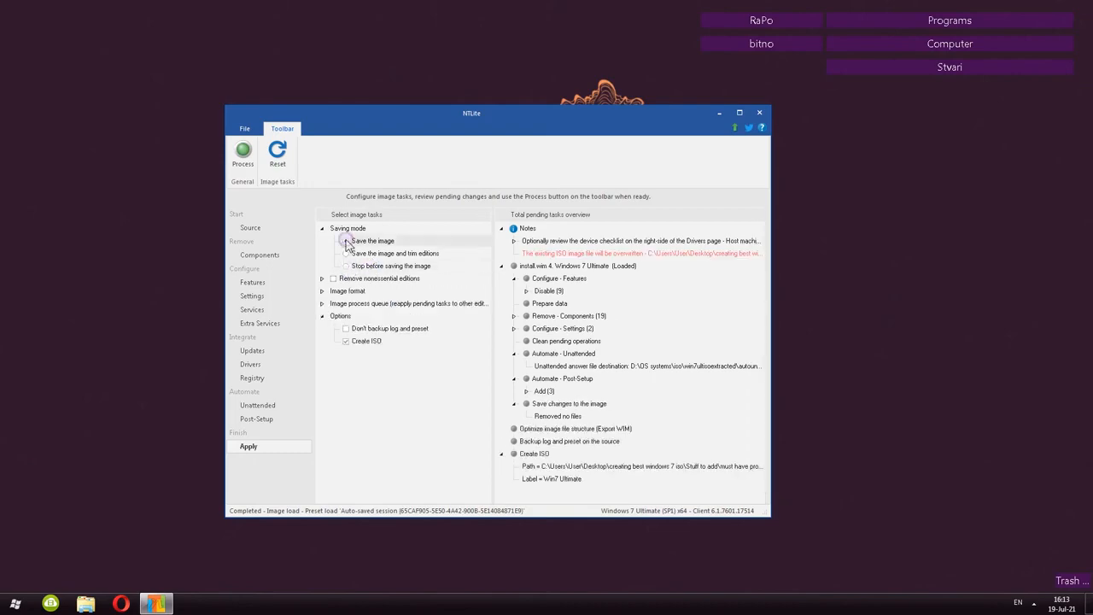
# Mark the Windows 7 Home Basic, Home Premium and Professional editions for removal and show the image format choices
pyautogui.click(322, 279)
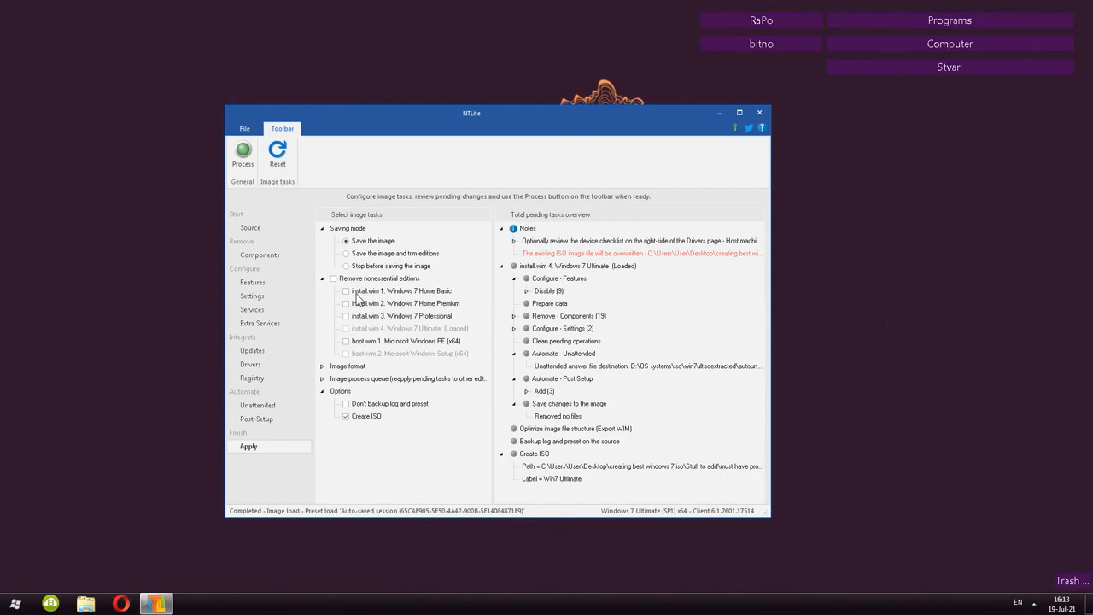
pyautogui.click(346, 290)
pyautogui.click(346, 303)
pyautogui.click(345, 316)
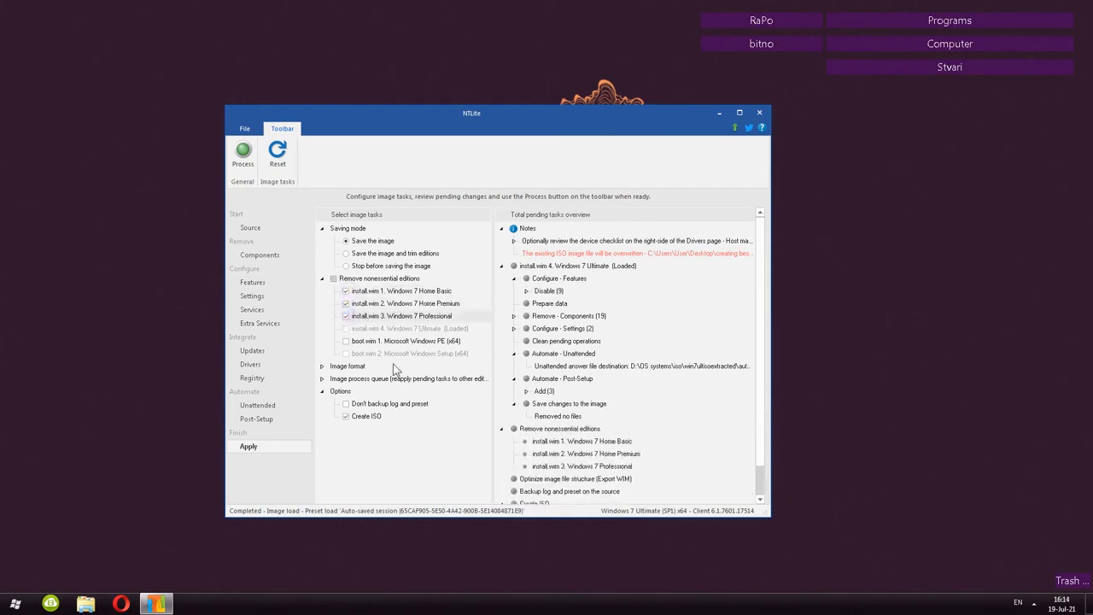
pyautogui.click(322, 365)
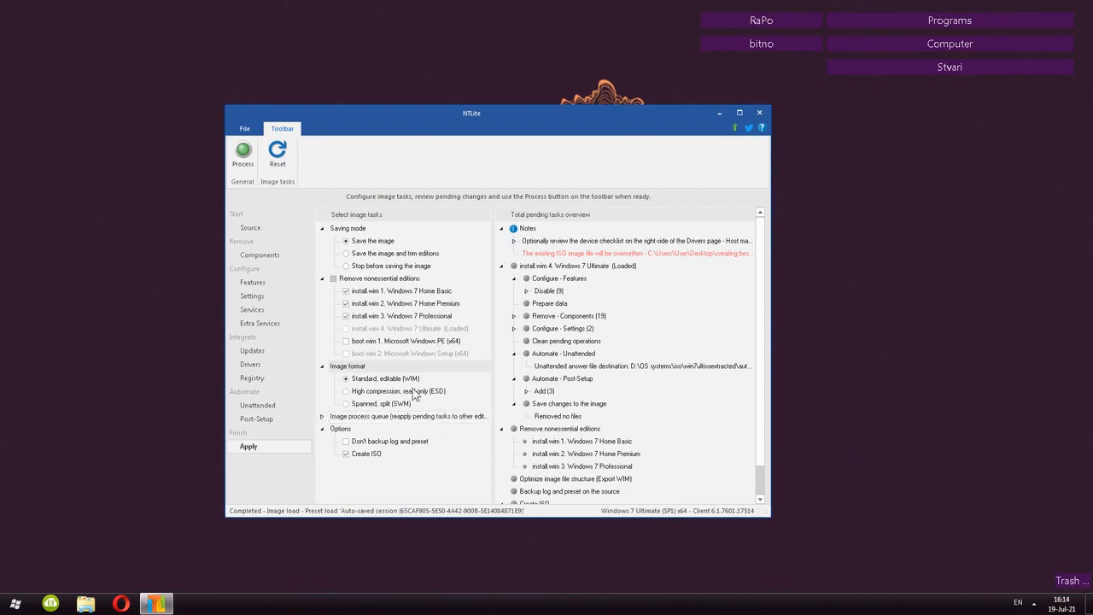
# Set the output ISO's file name to custom windows 7 in the must have programs folder and accept the label Win7 Ultimate
pyautogui.click(345, 453)
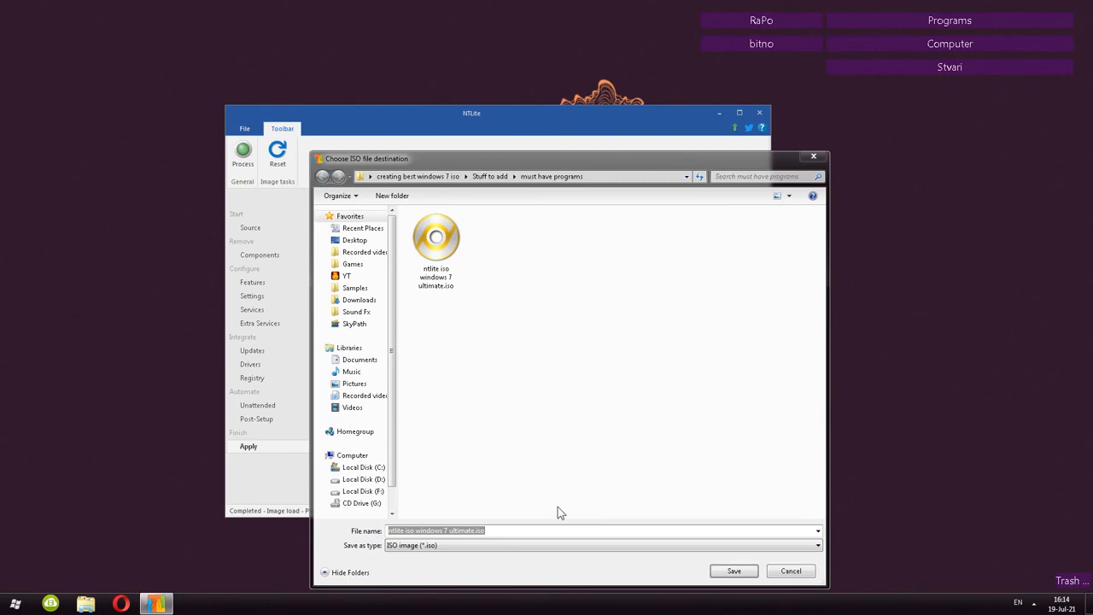
pyautogui.write('custom windows')
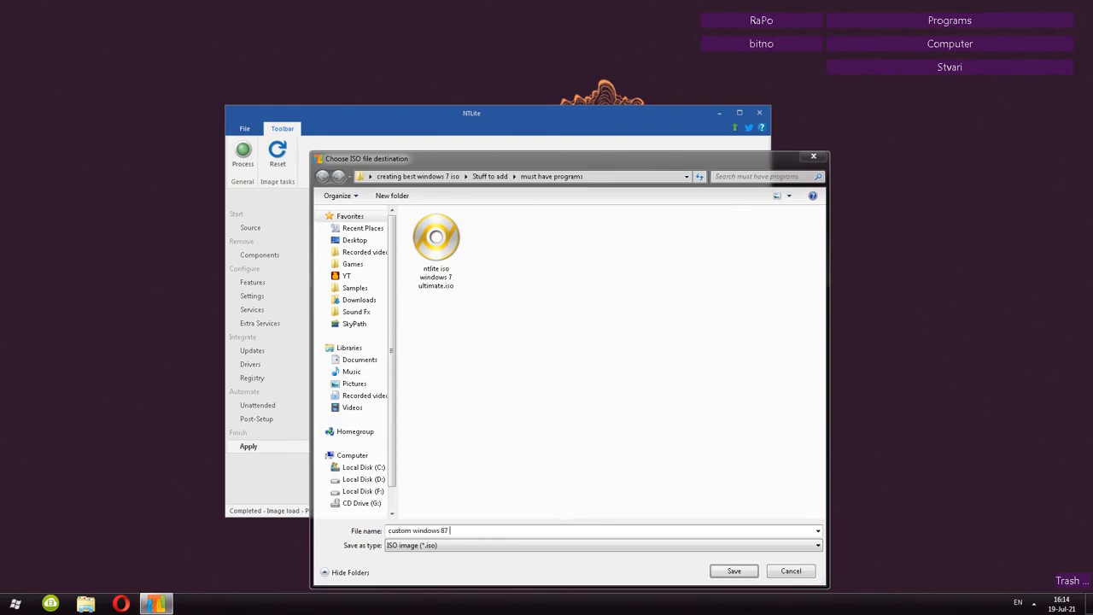
pyautogui.write(' 7')
pyautogui.click(734, 570)
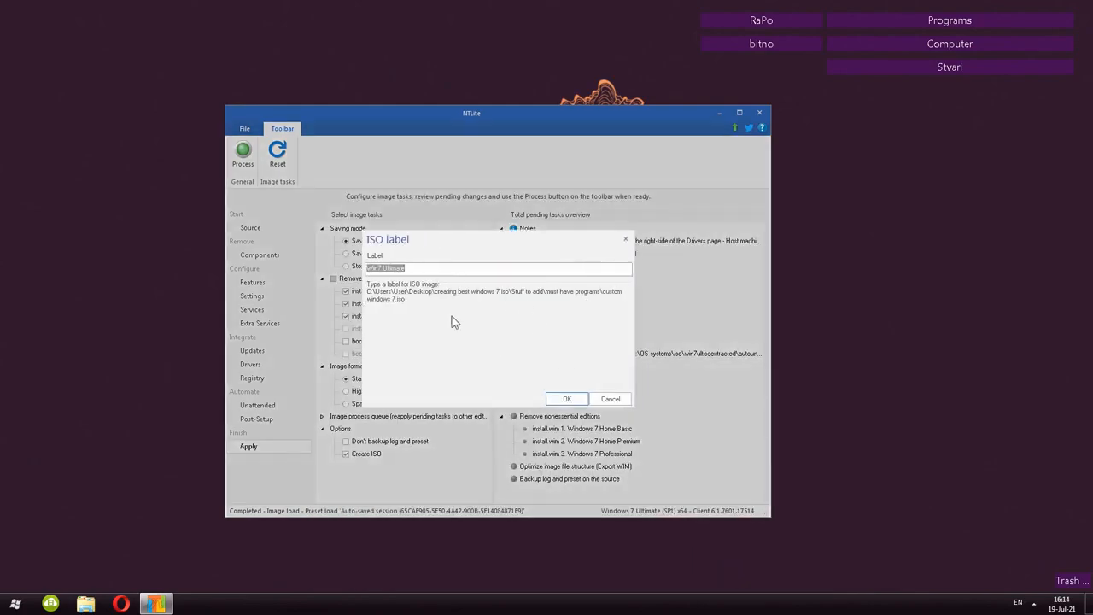
pyautogui.click(423, 267)
pyautogui.click(558, 401)
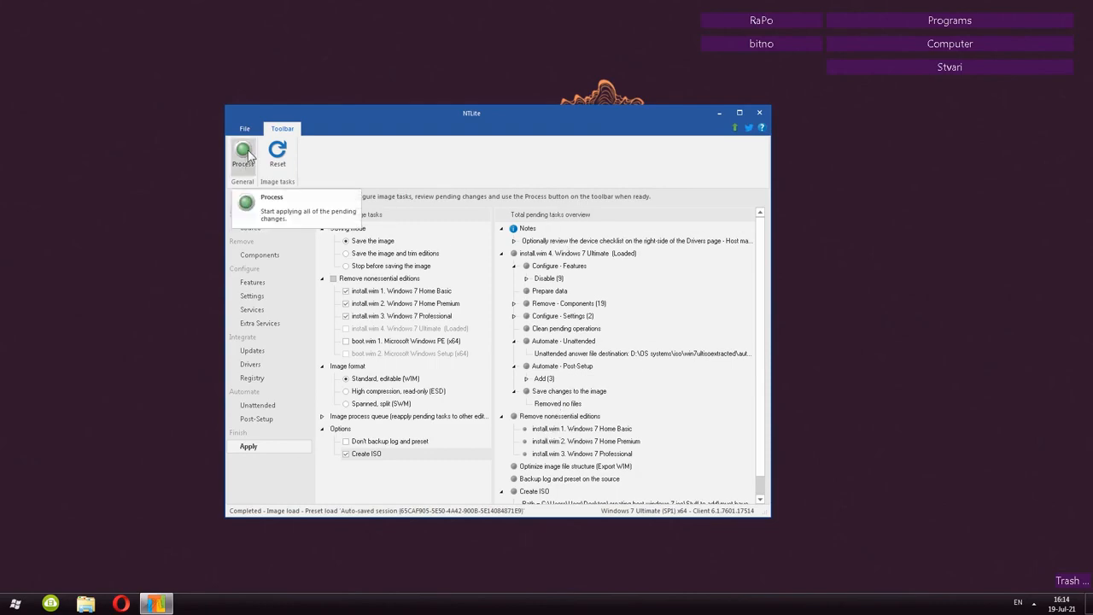
# Review the source, component, feature, settings, services, integration and unattended pages along with the overview of pending tasks
pyautogui.click(266, 231)
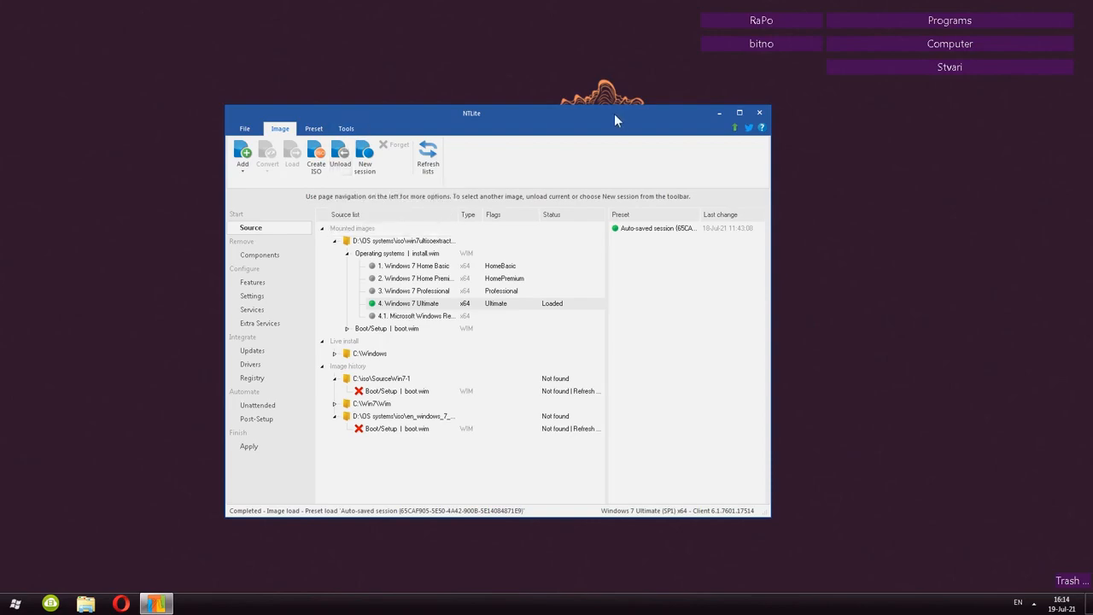
pyautogui.click(256, 229)
pyautogui.click(248, 446)
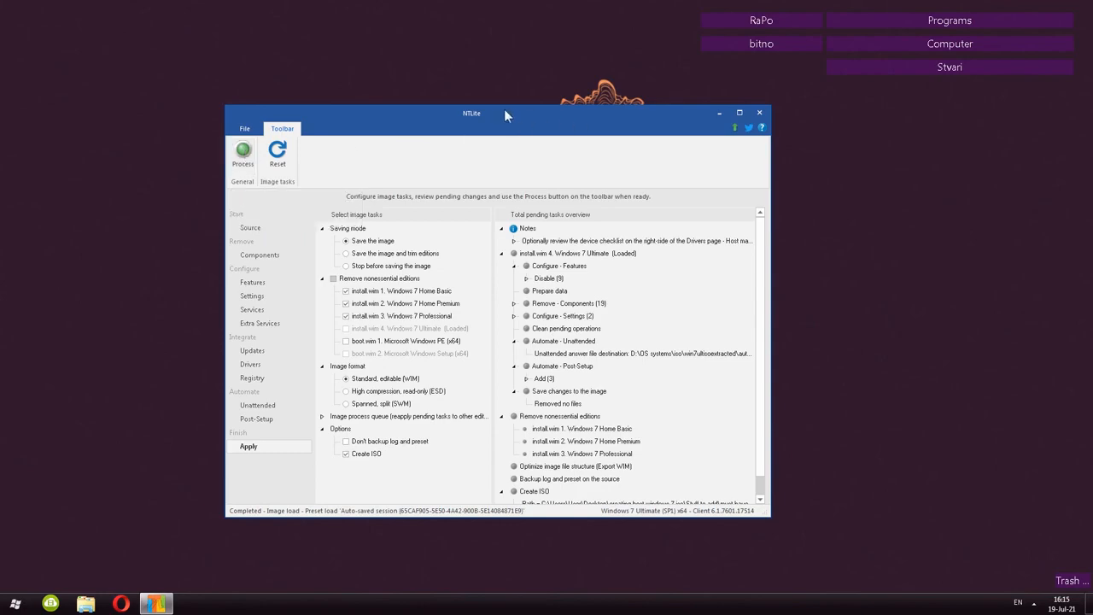
pyautogui.moveTo(473, 111); pyautogui.dragTo(484, 116)
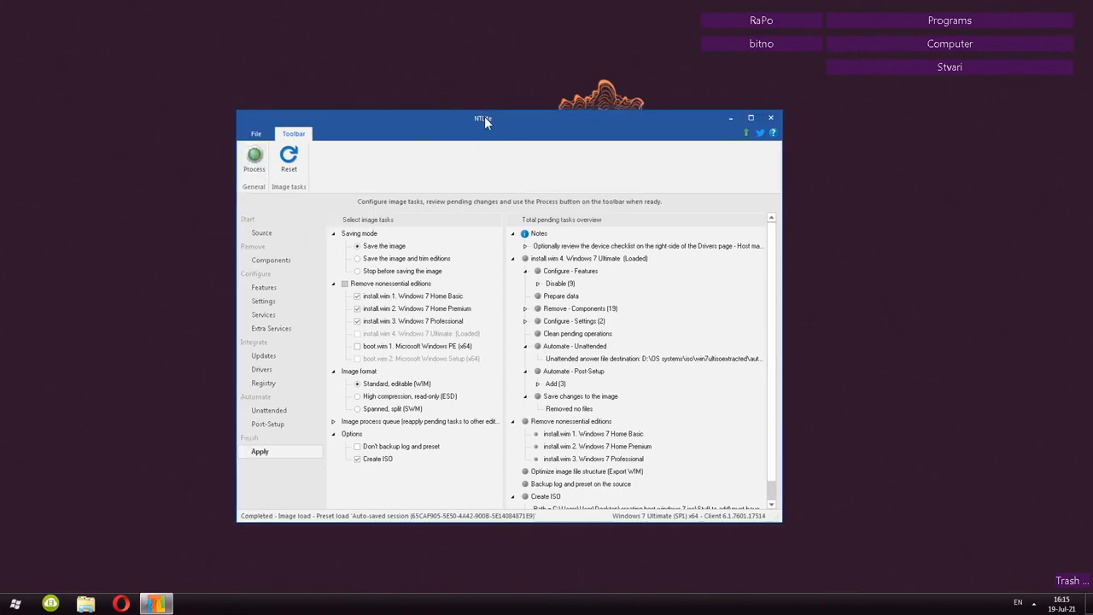
pyautogui.click(280, 291)
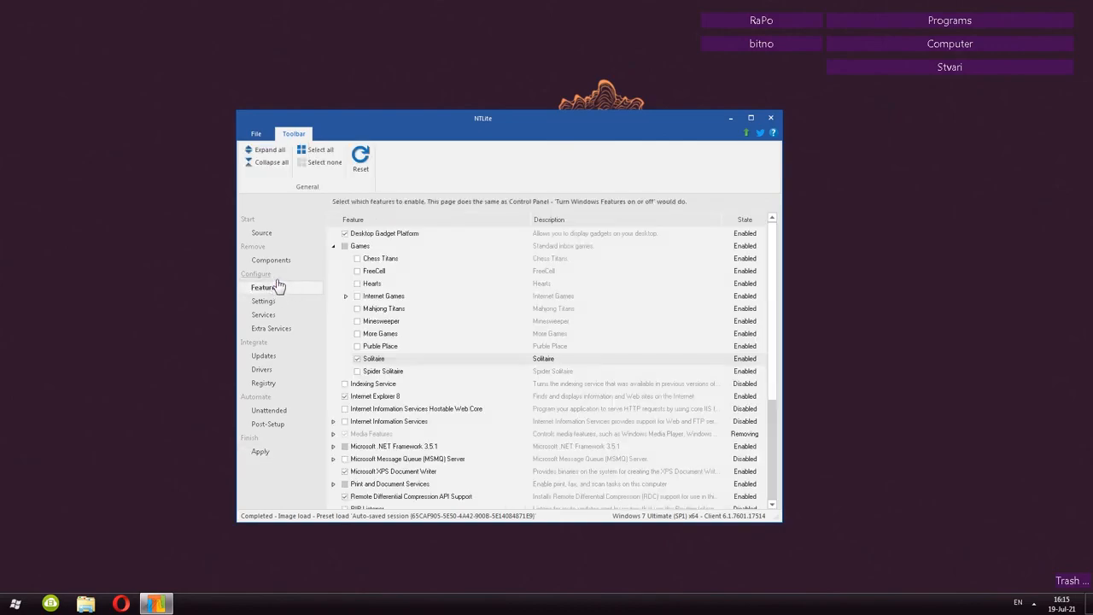
pyautogui.click(273, 258)
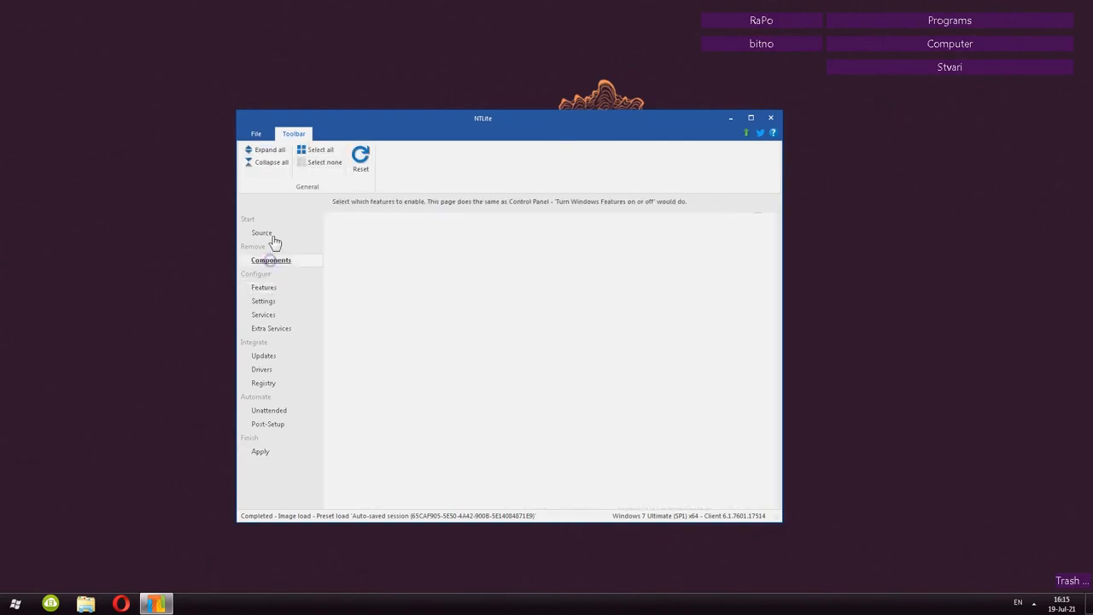
pyautogui.click(270, 302)
pyautogui.click(265, 316)
pyautogui.click(268, 329)
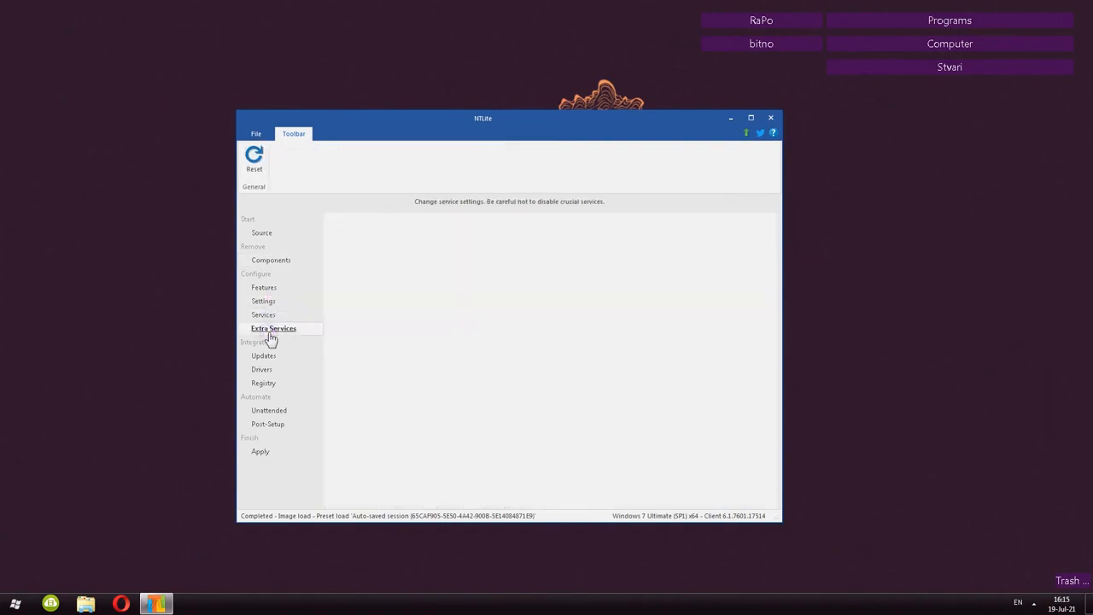
pyautogui.click(267, 356)
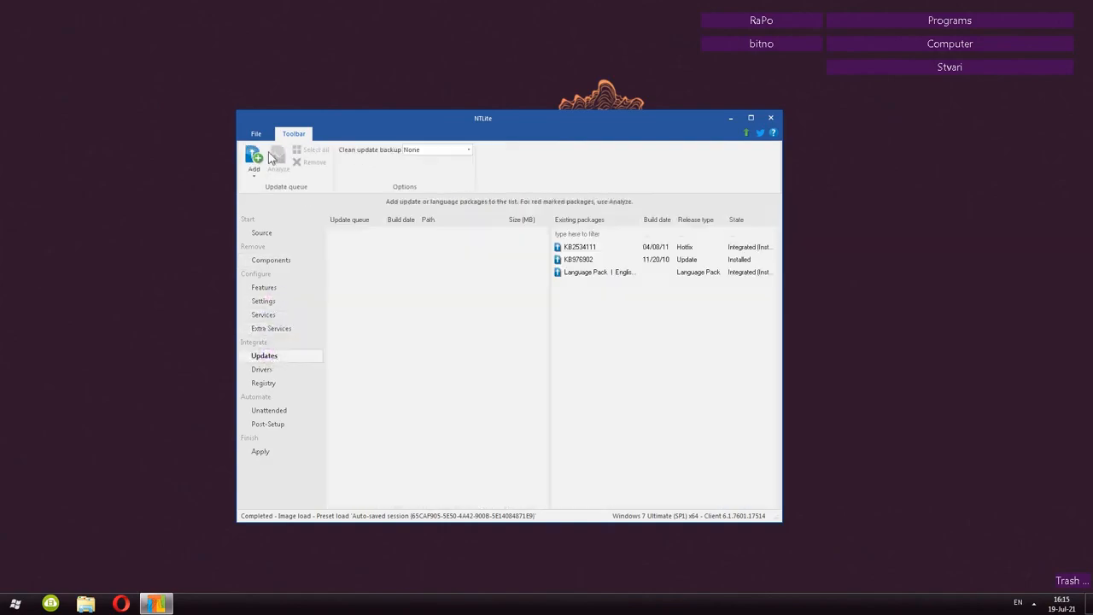
pyautogui.click(266, 370)
pyautogui.click(268, 384)
pyautogui.click(275, 412)
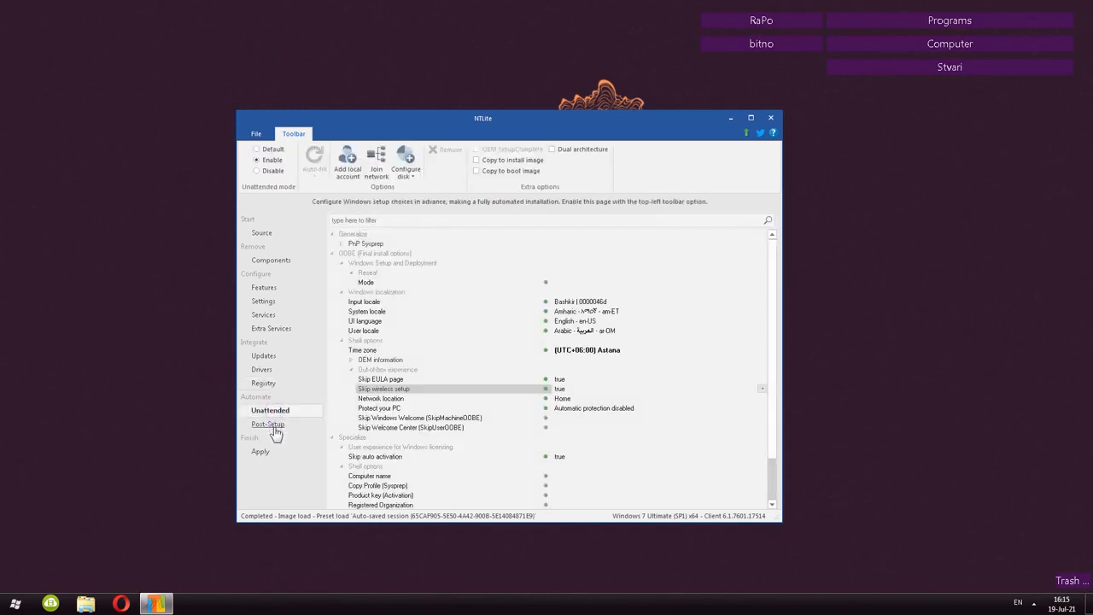
pyautogui.click(264, 452)
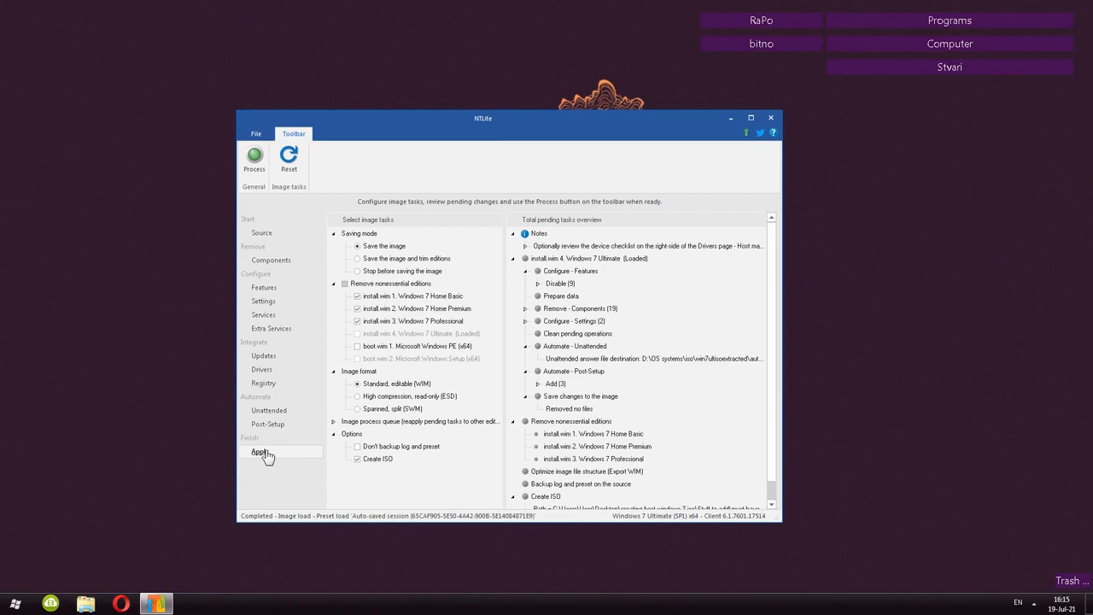
pyautogui.click(265, 452)
# Unload the Windows 7 Ultimate image from the source list, discarding its changes, and minimize the program window
pyautogui.click(261, 232)
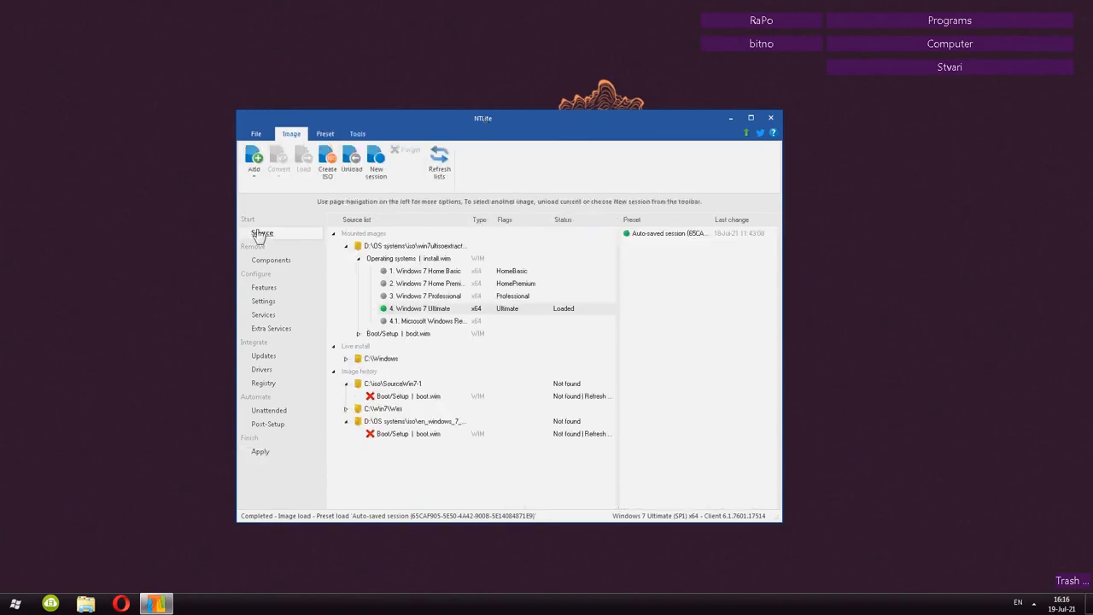
pyautogui.click(352, 159)
pyautogui.click(551, 363)
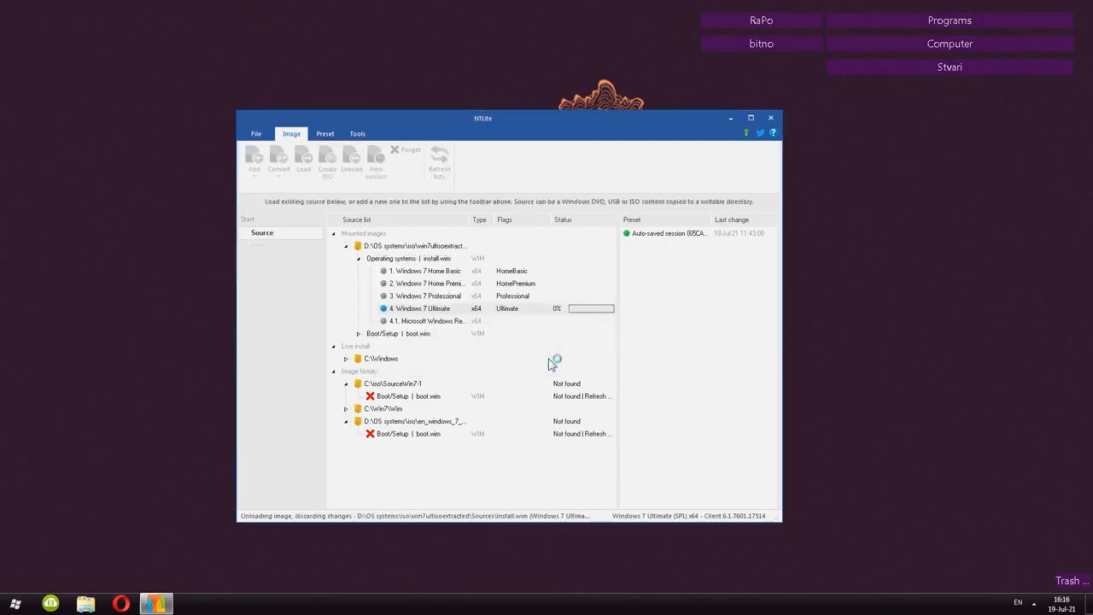
pyautogui.click(730, 118)
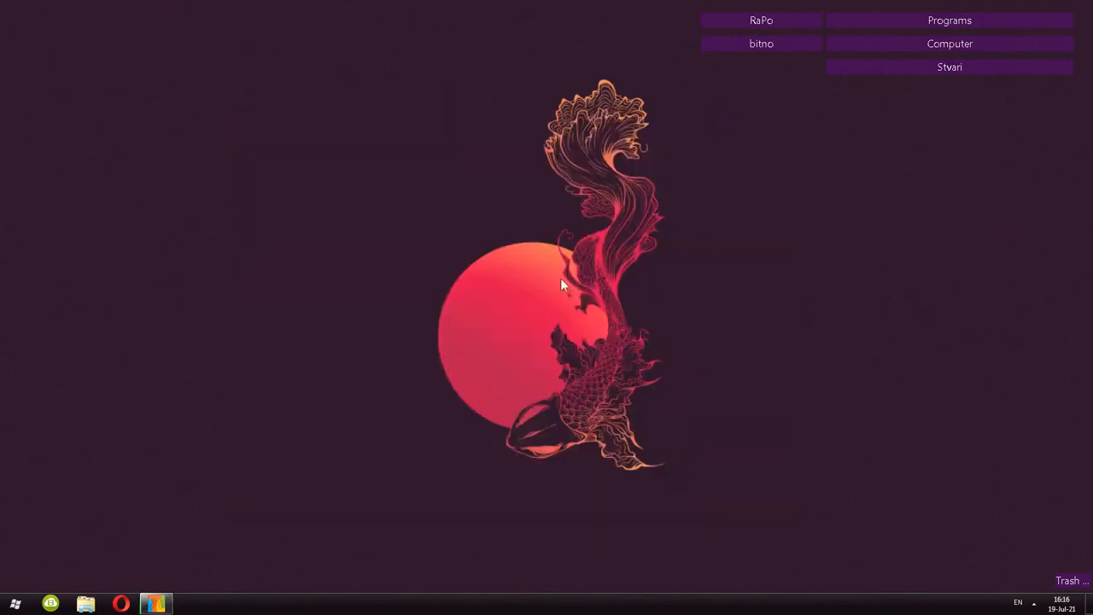